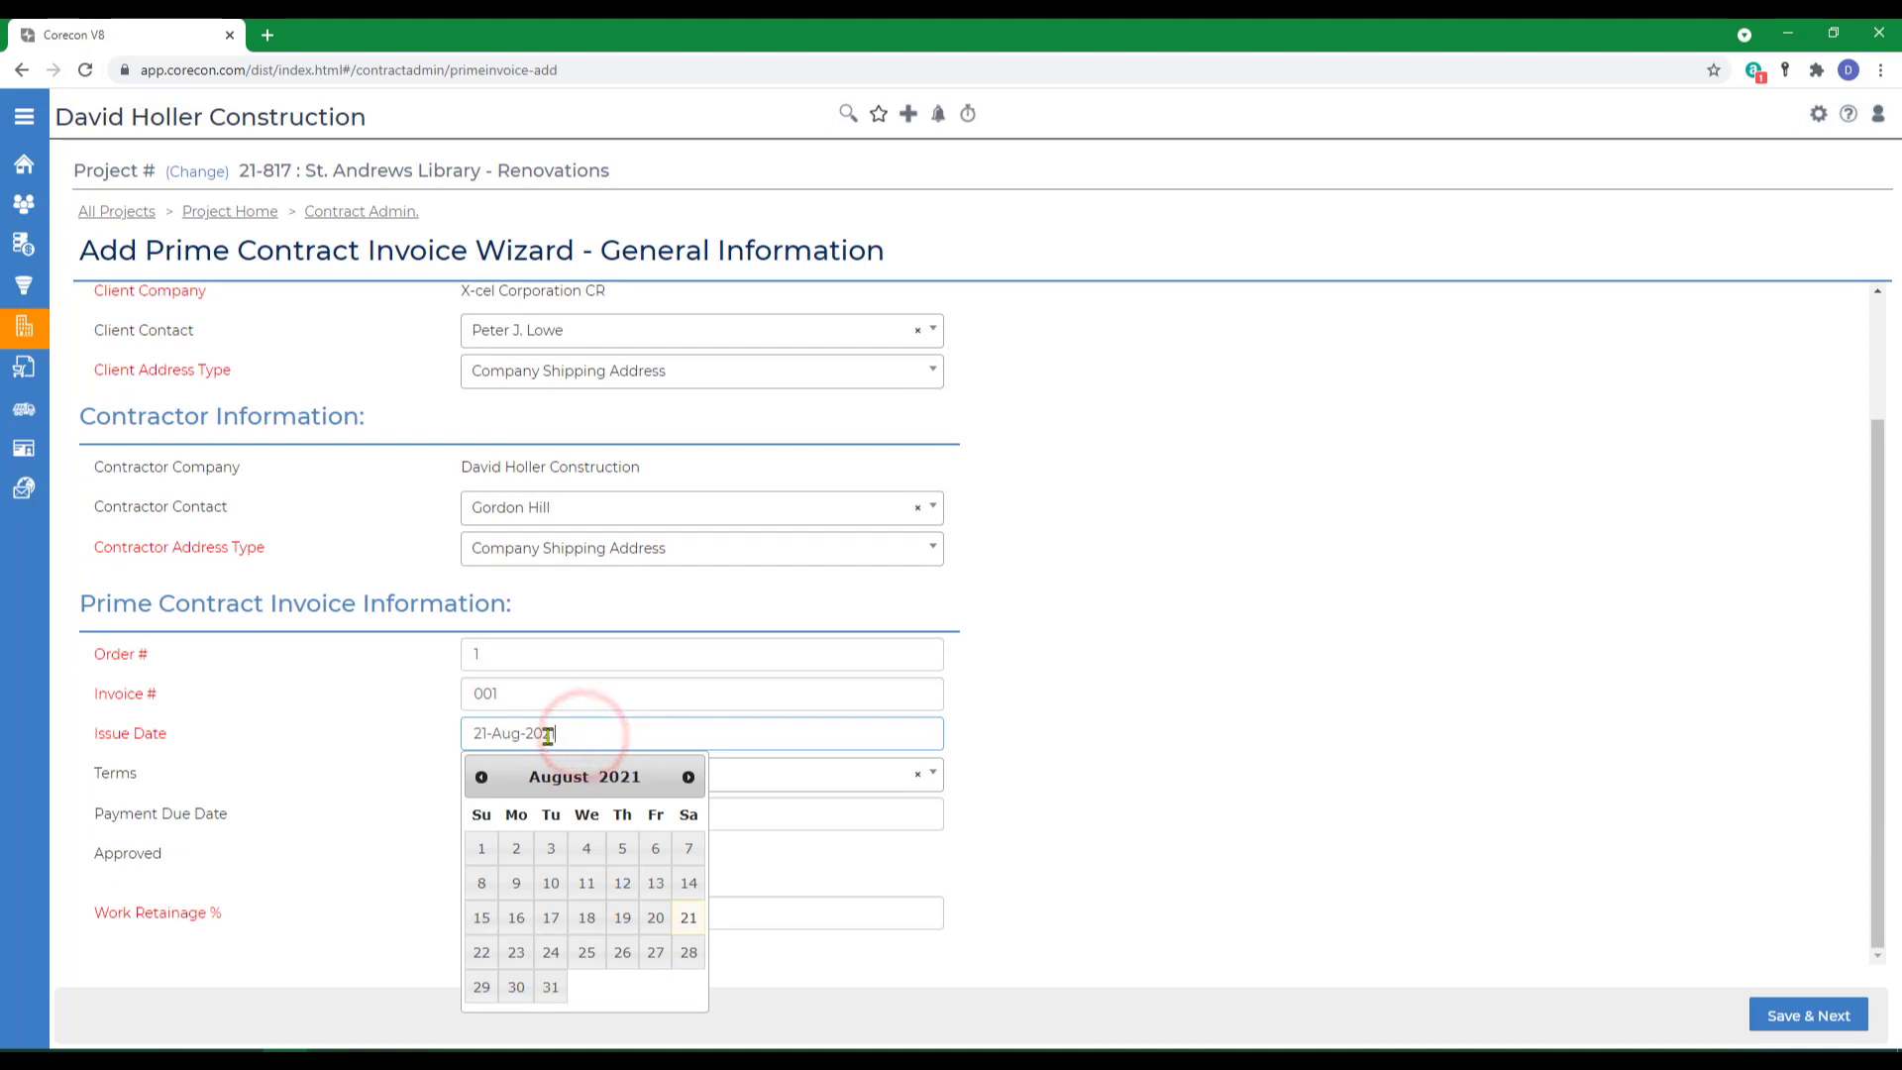
# Set the invoice's issue date to 31-Jul-2021, mark it as approved, and save the general information.
pyautogui.click(479, 782)
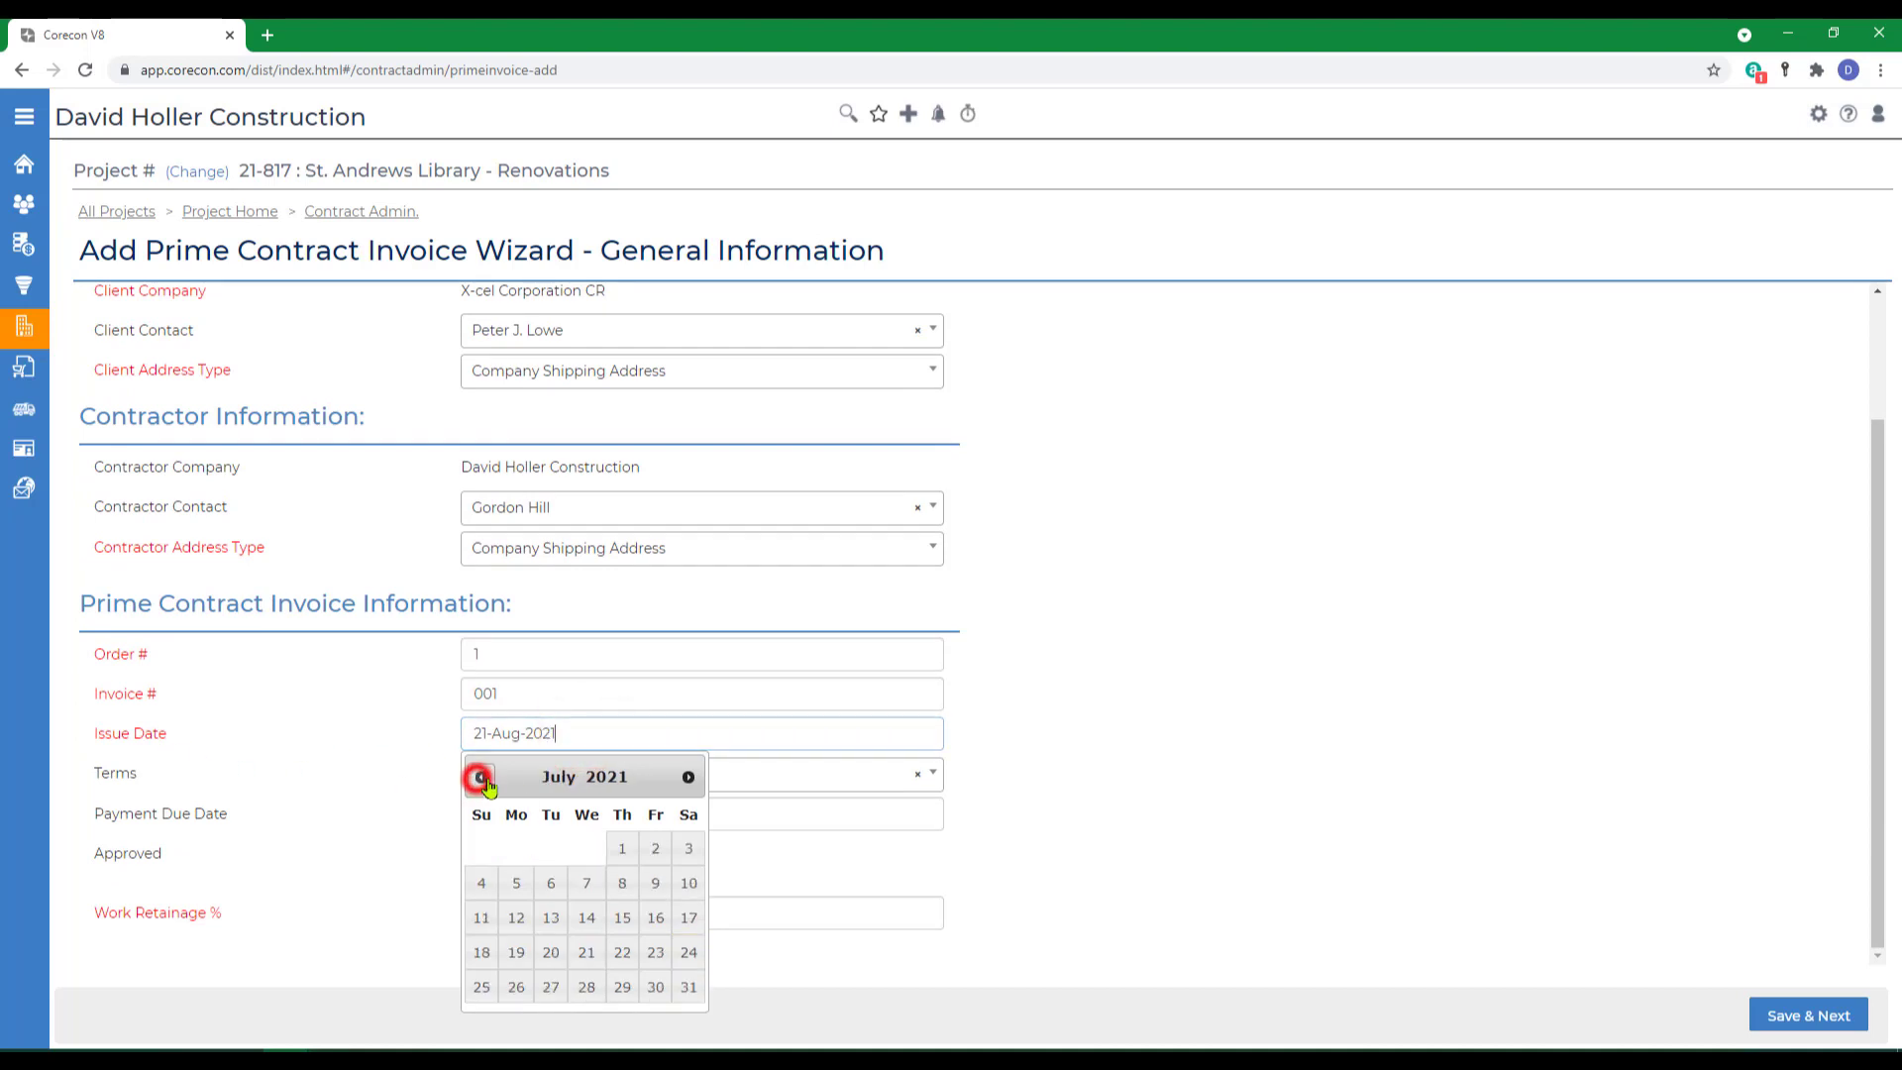
pyautogui.click(682, 988)
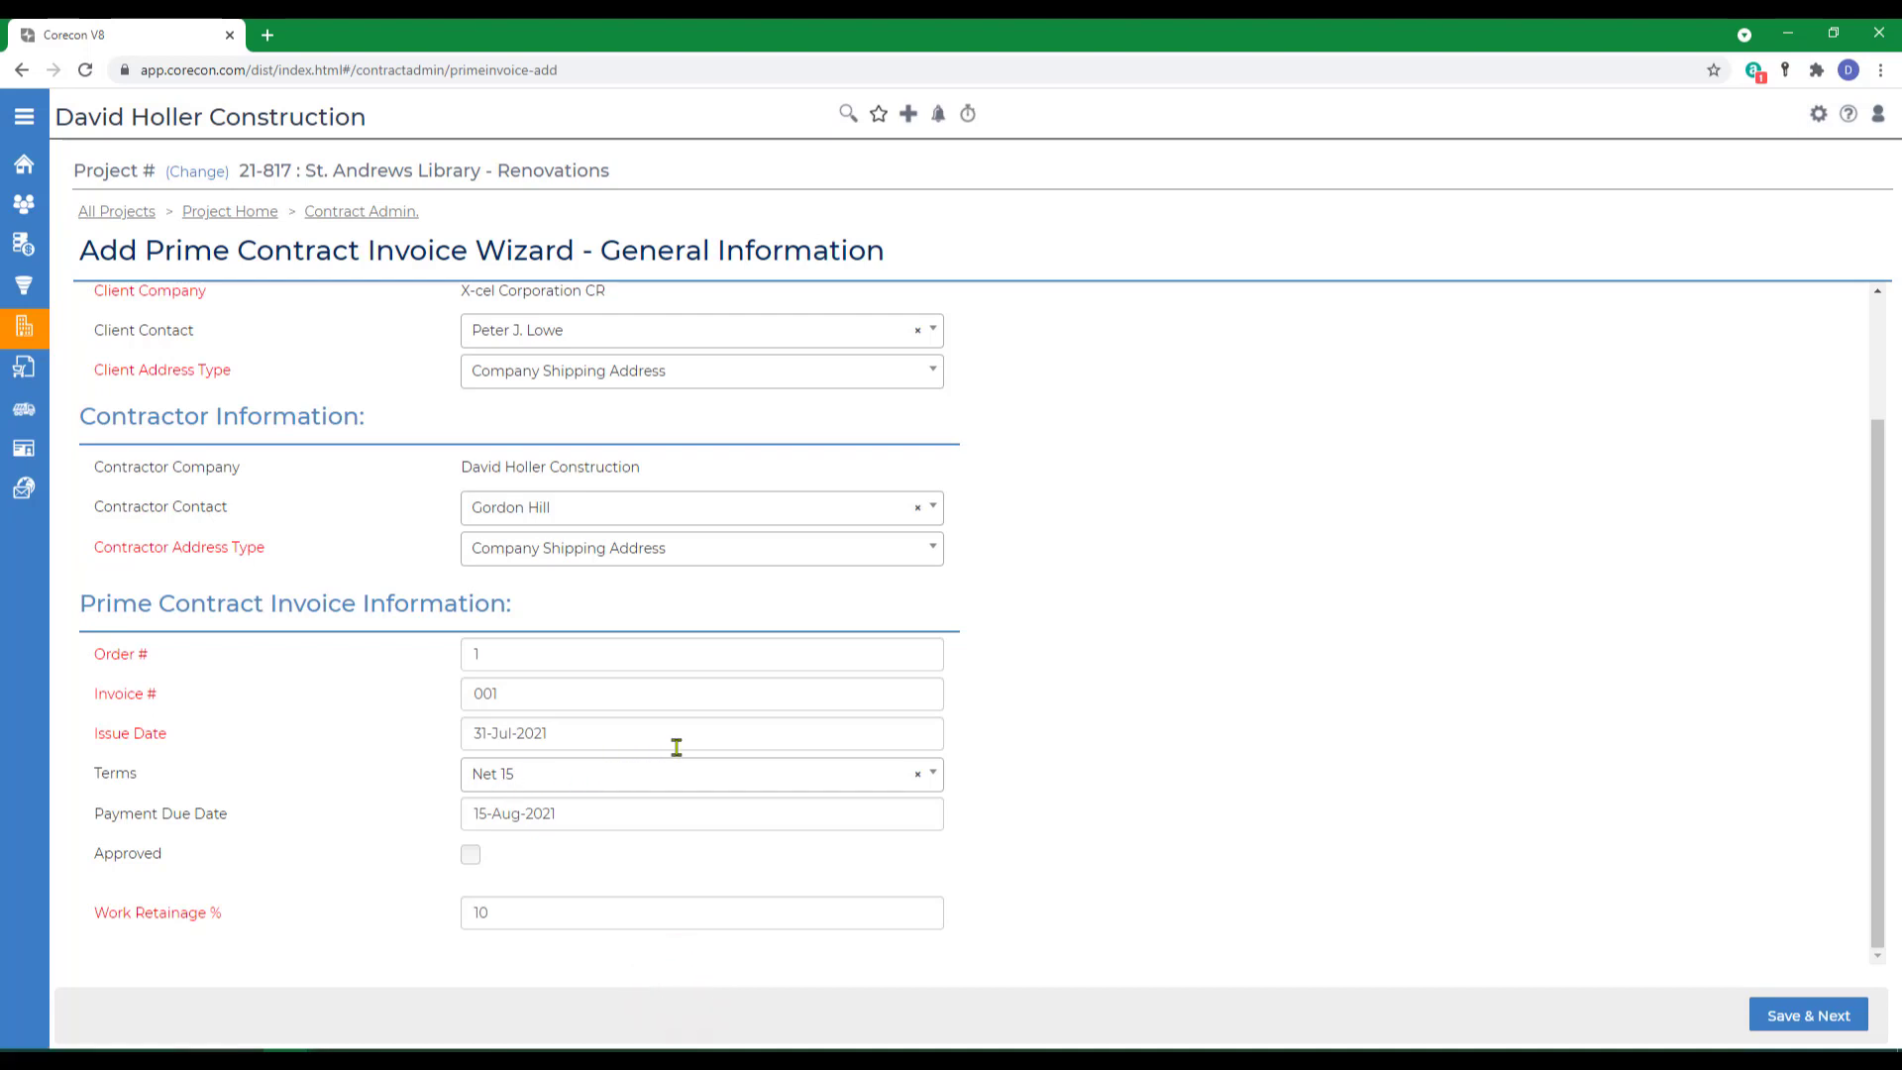
pyautogui.click(471, 858)
pyautogui.click(1800, 1016)
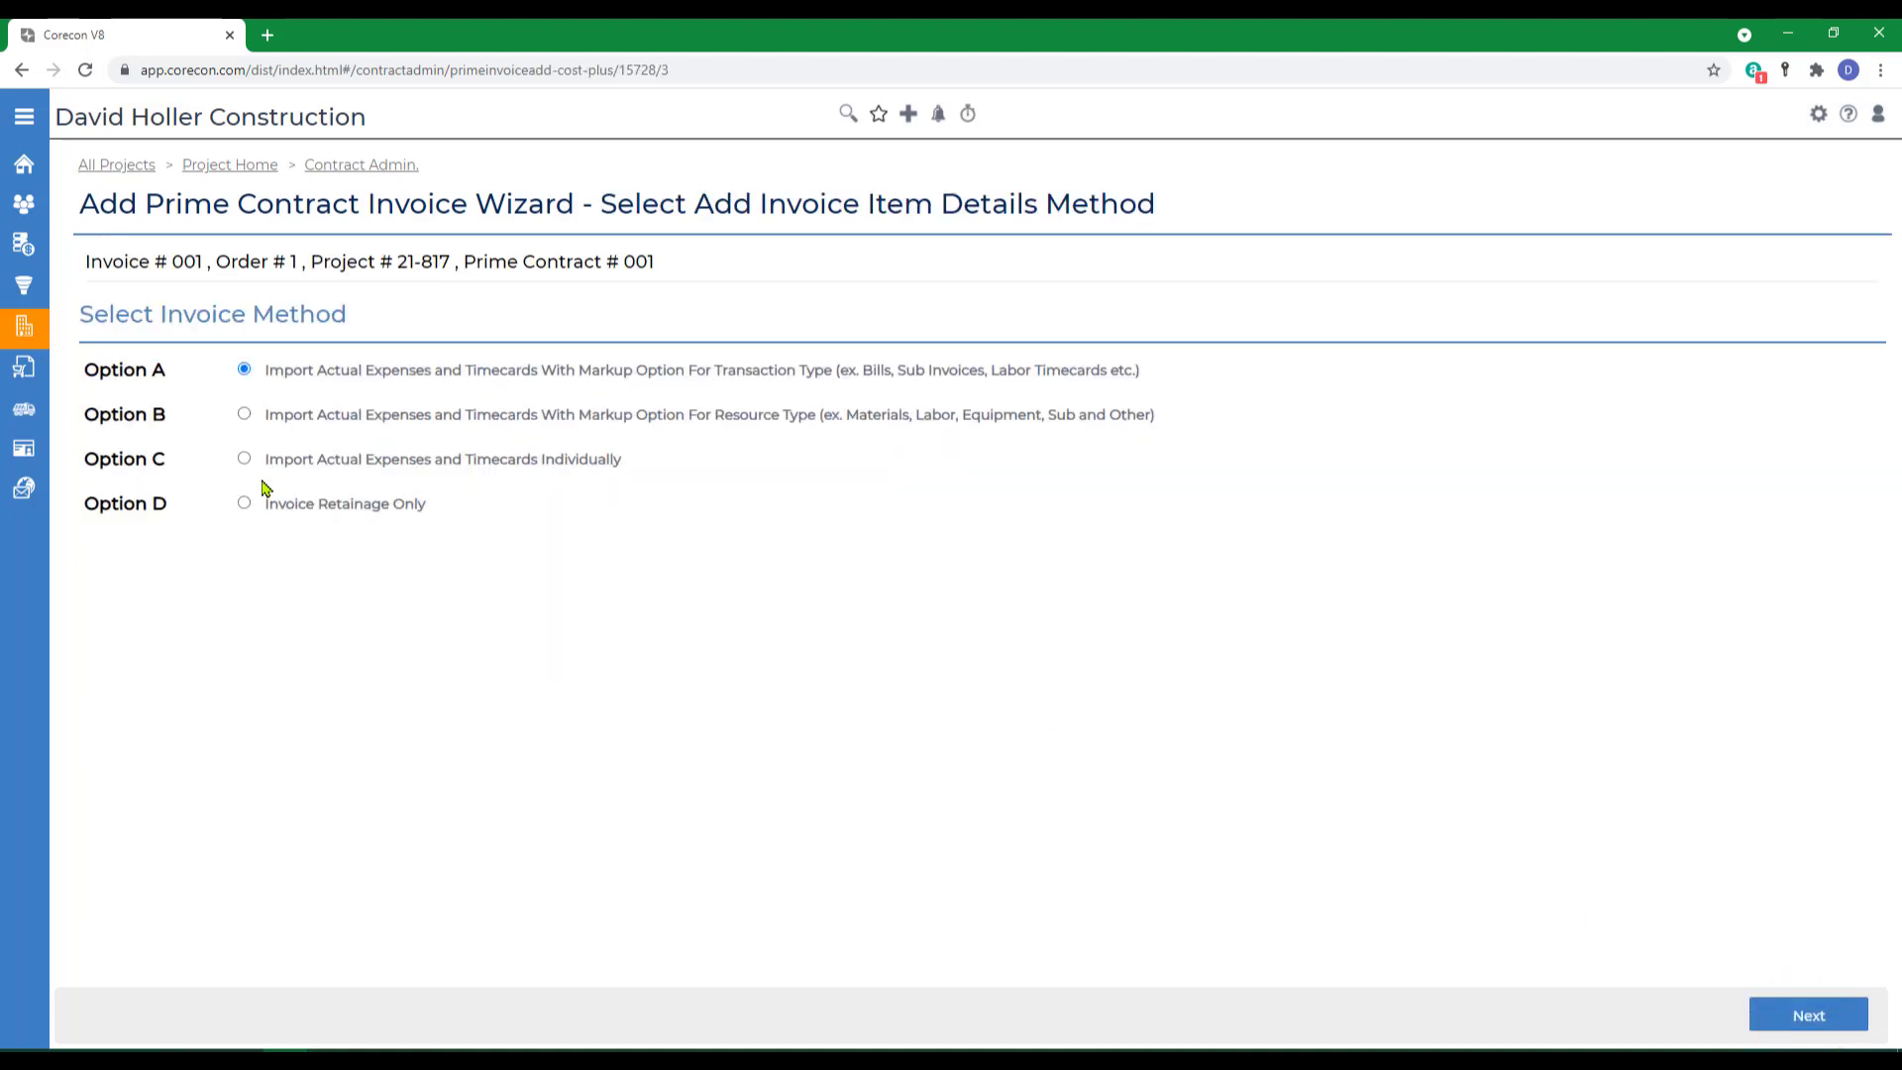
# Add the invoice items with Option B, markup by resource type, importing all listed billable transactions and the default invoice markups.
pyautogui.click(244, 414)
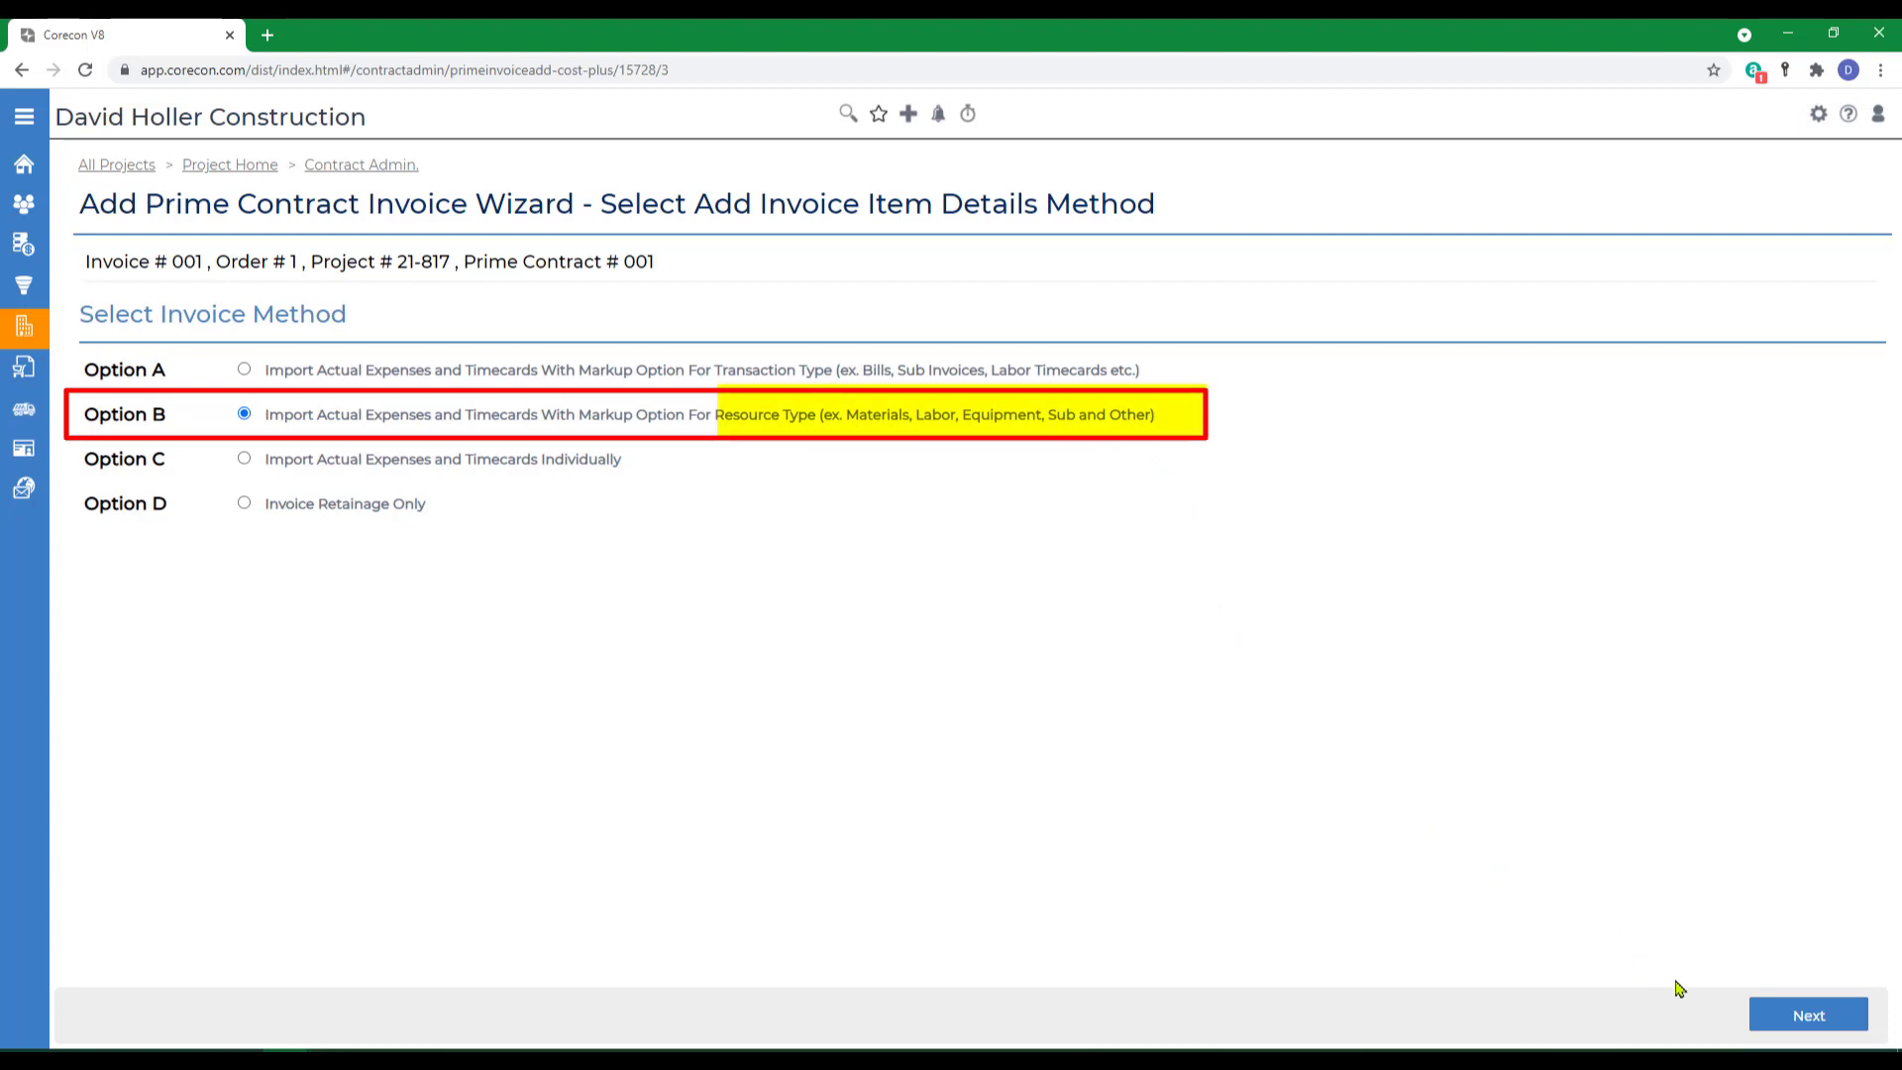
pyautogui.click(1801, 1020)
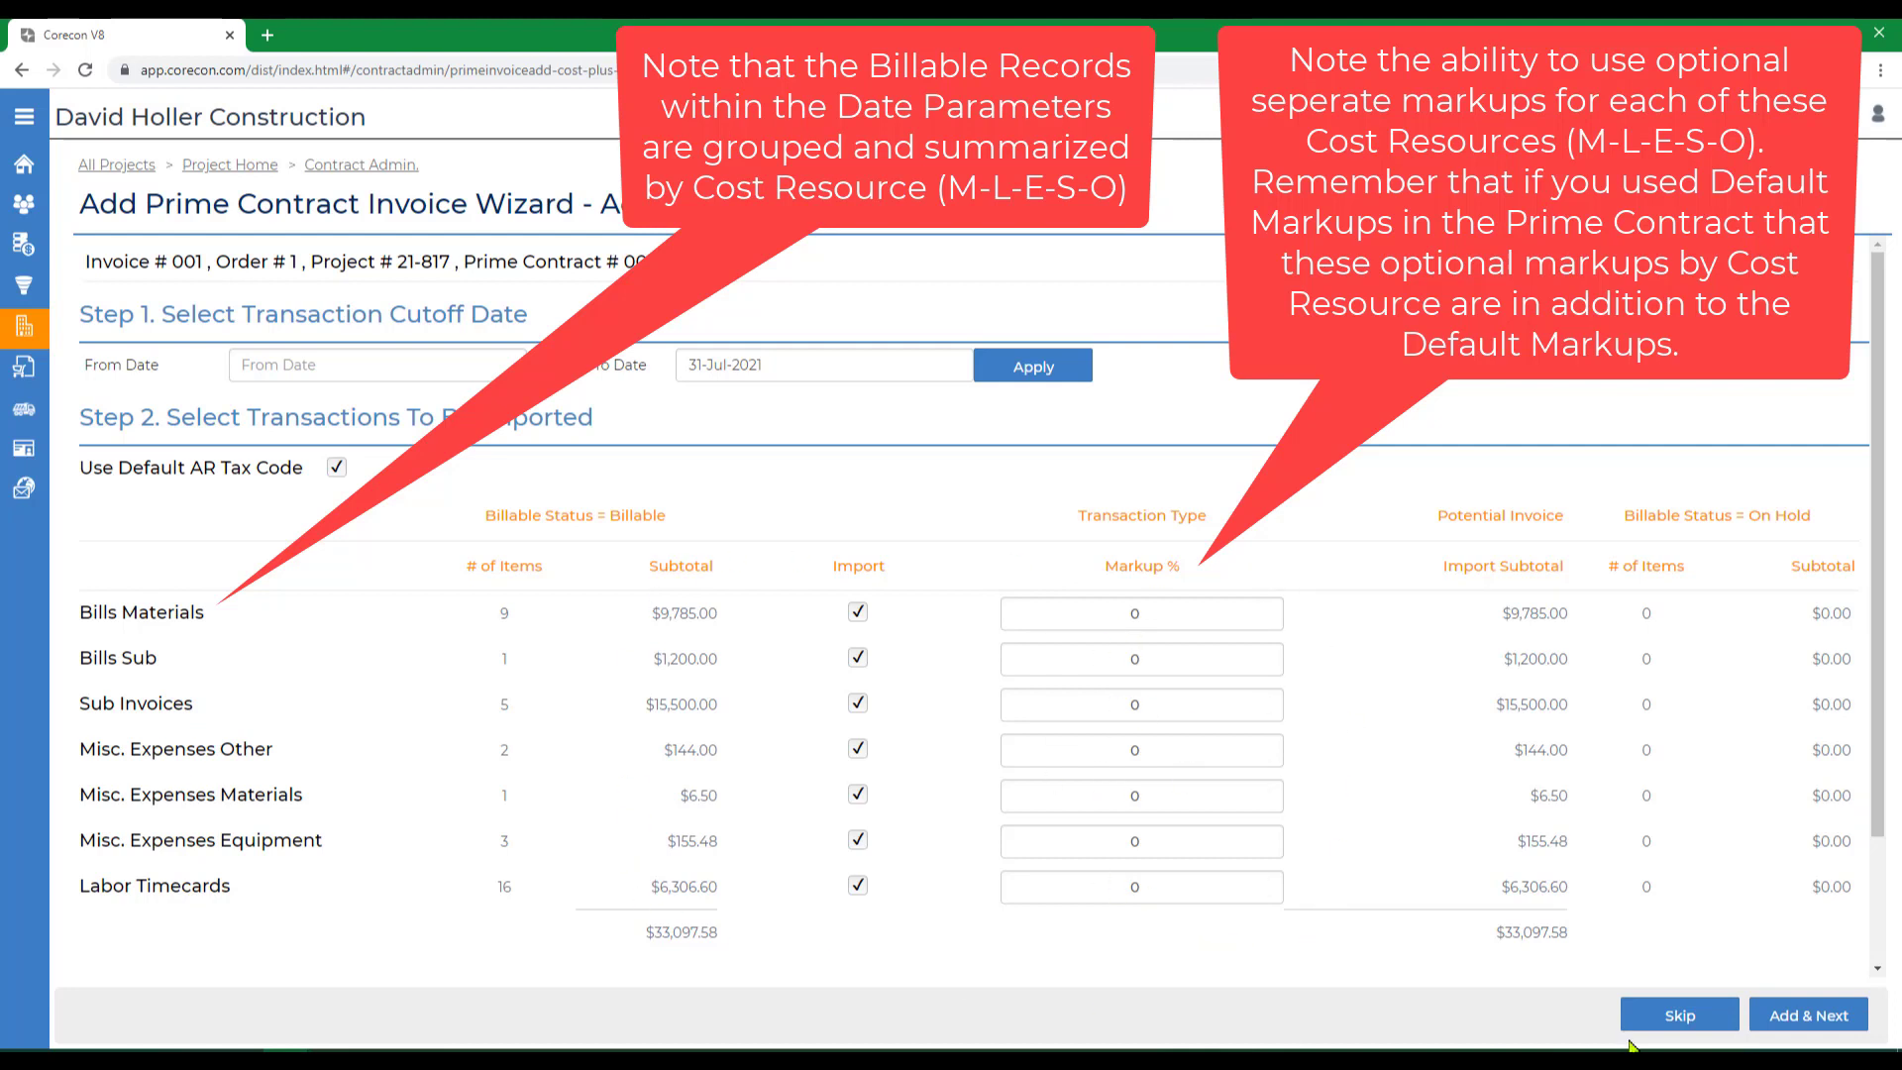
pyautogui.click(1781, 1030)
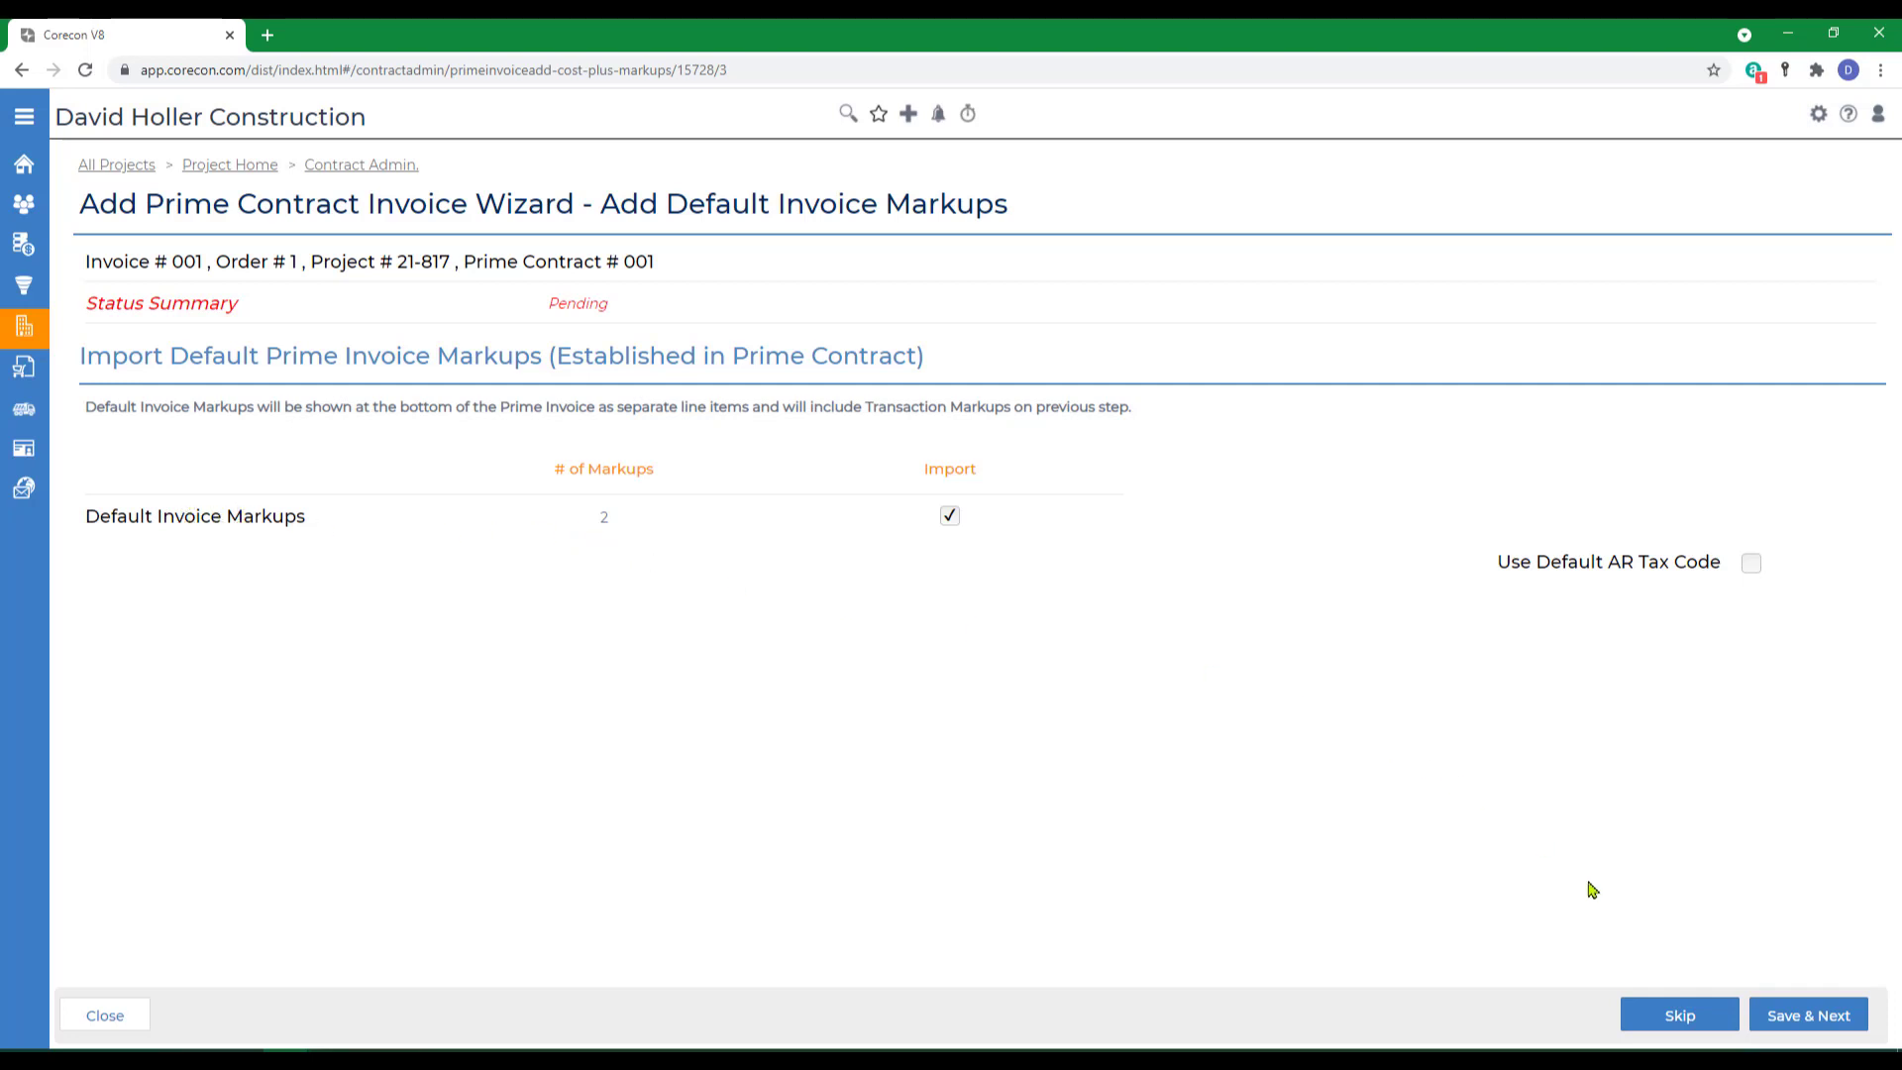
pyautogui.click(1785, 1017)
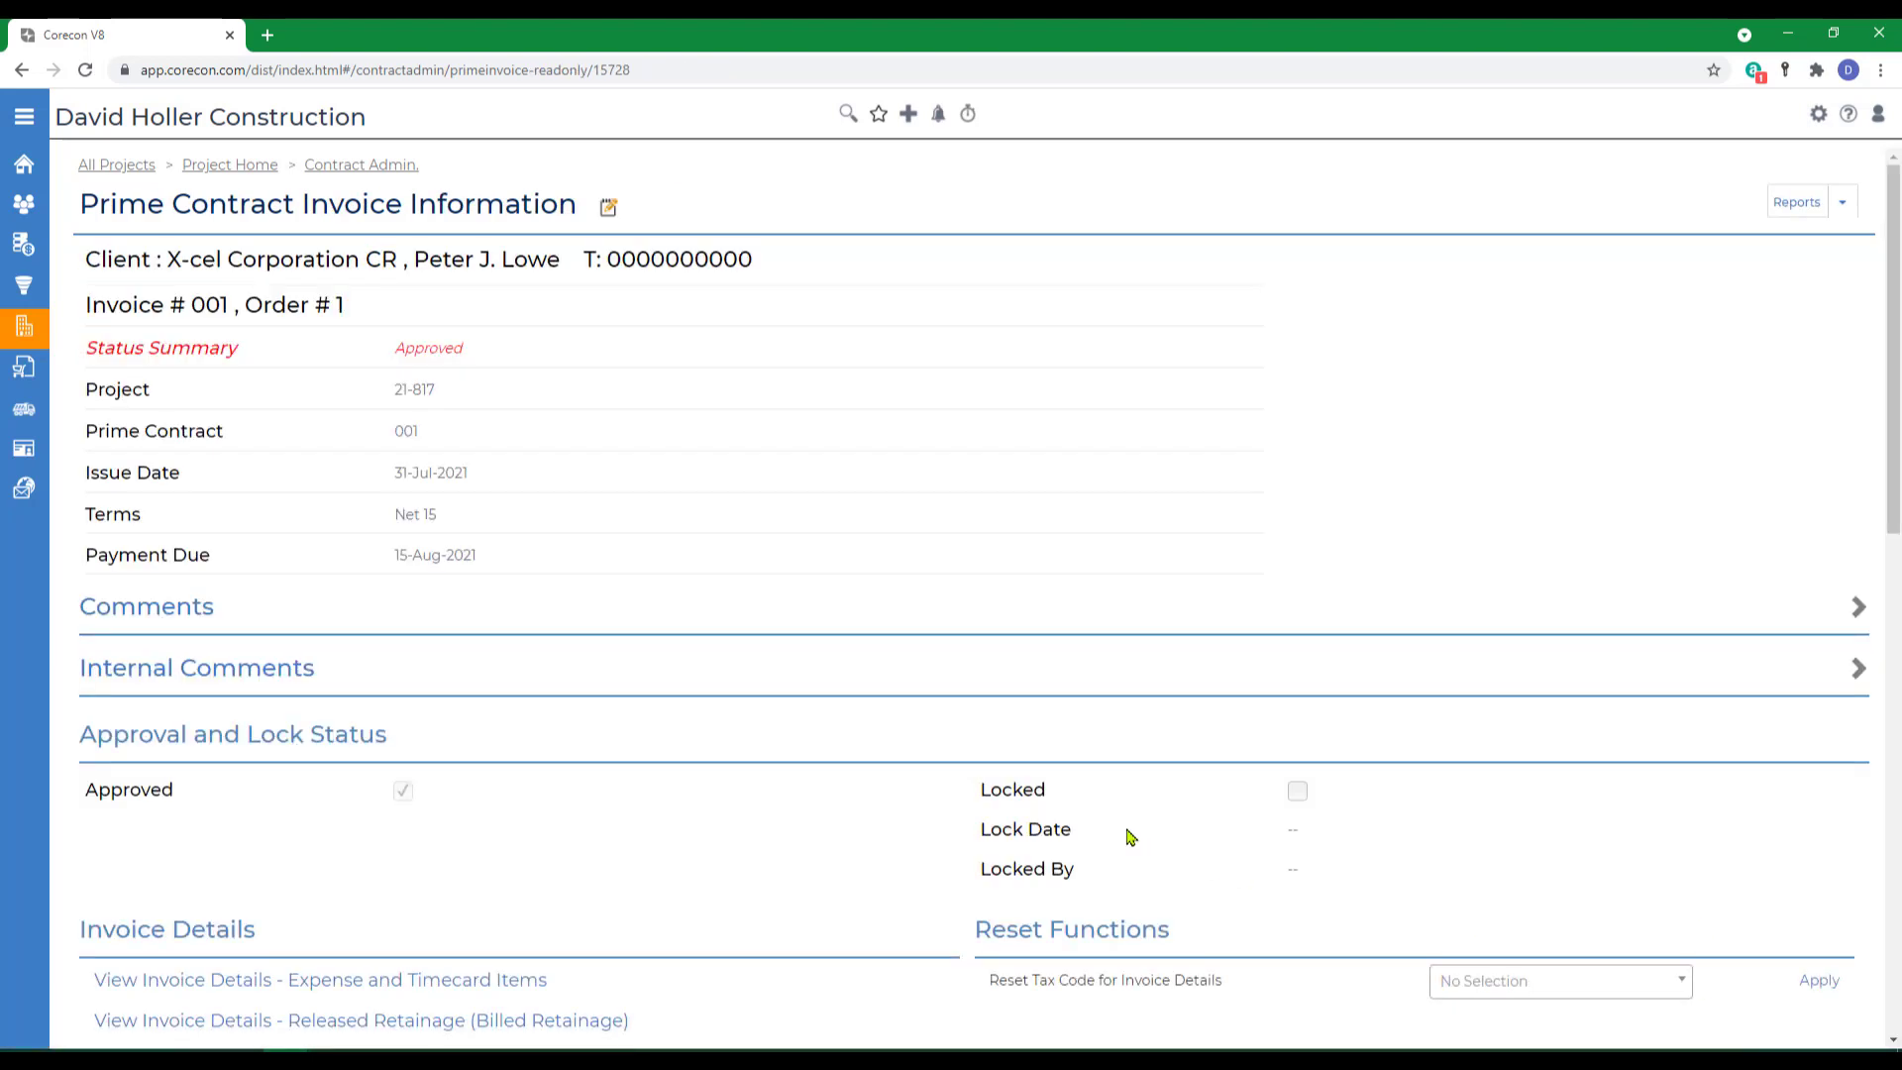
# Review the invoice's expense and timecard items, its financial summary and its net retainage summary.
pyautogui.scroll(-2, 1278, 794)
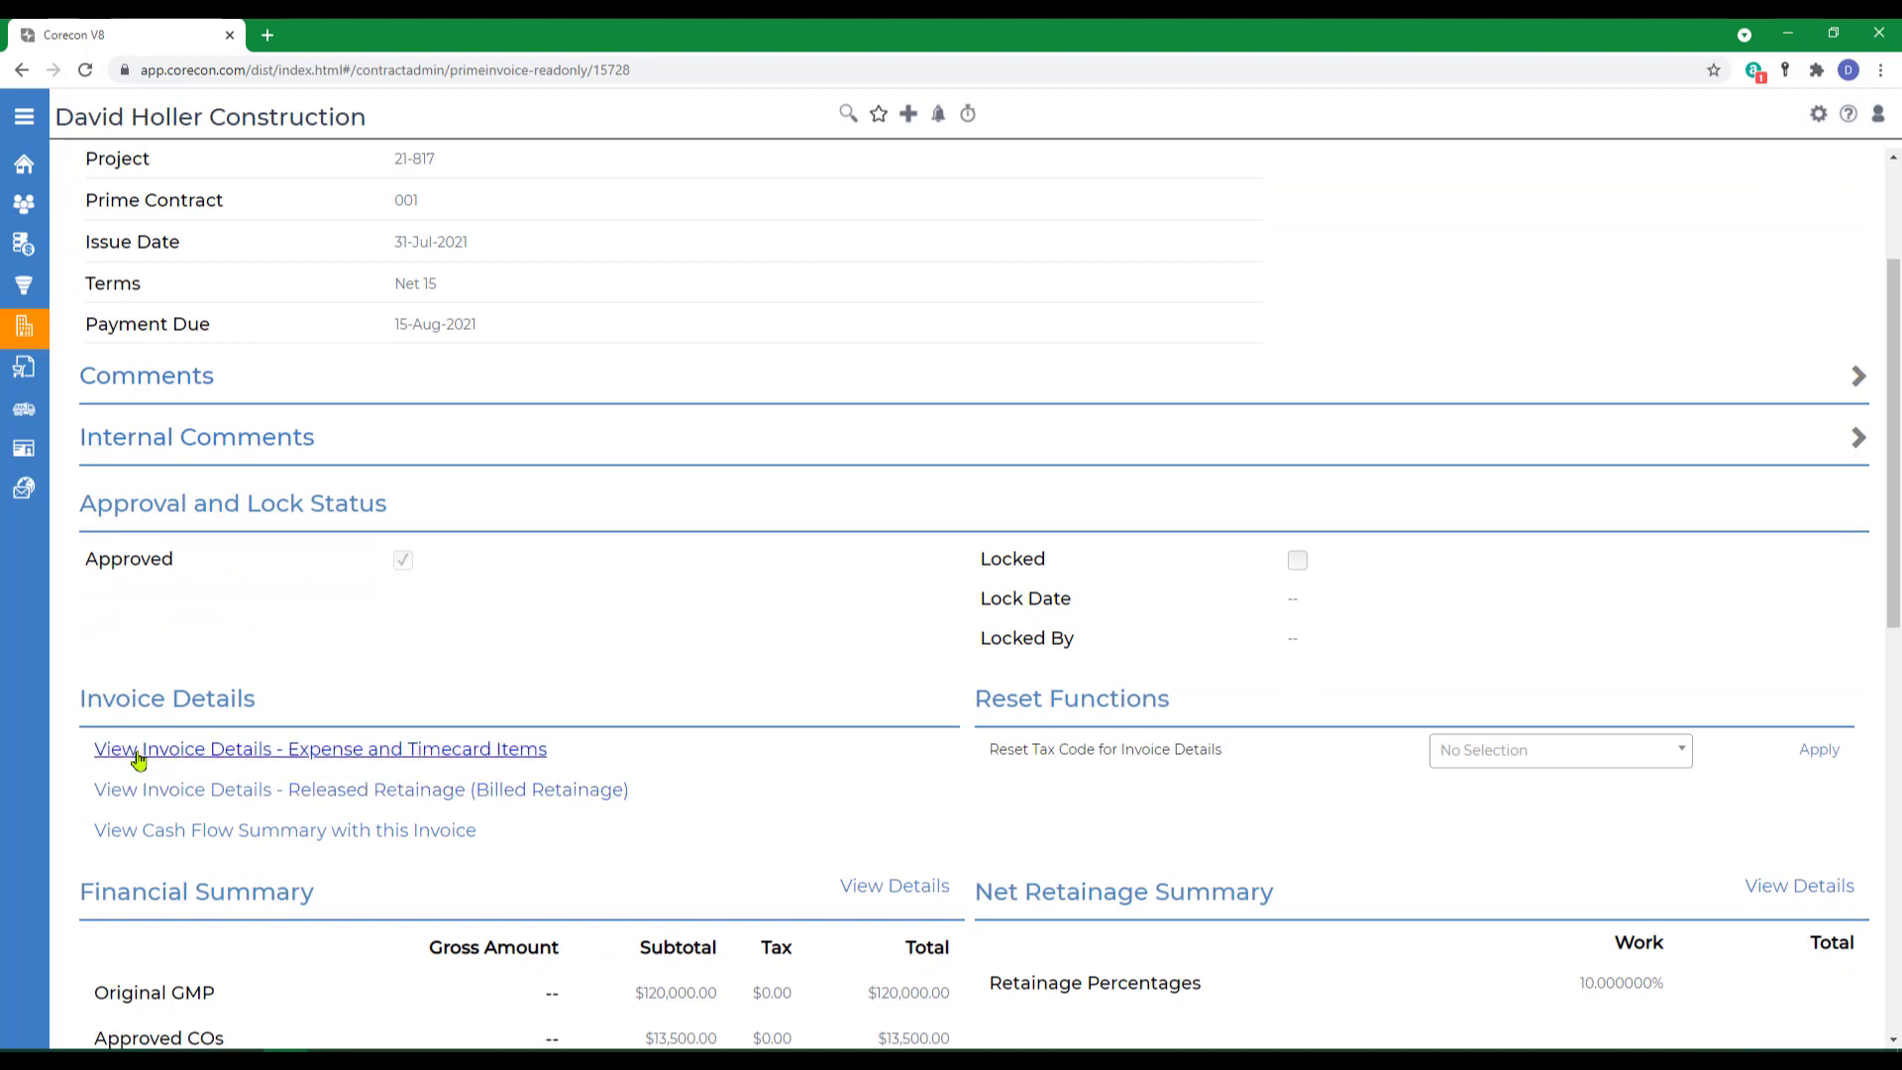
pyautogui.click(220, 755)
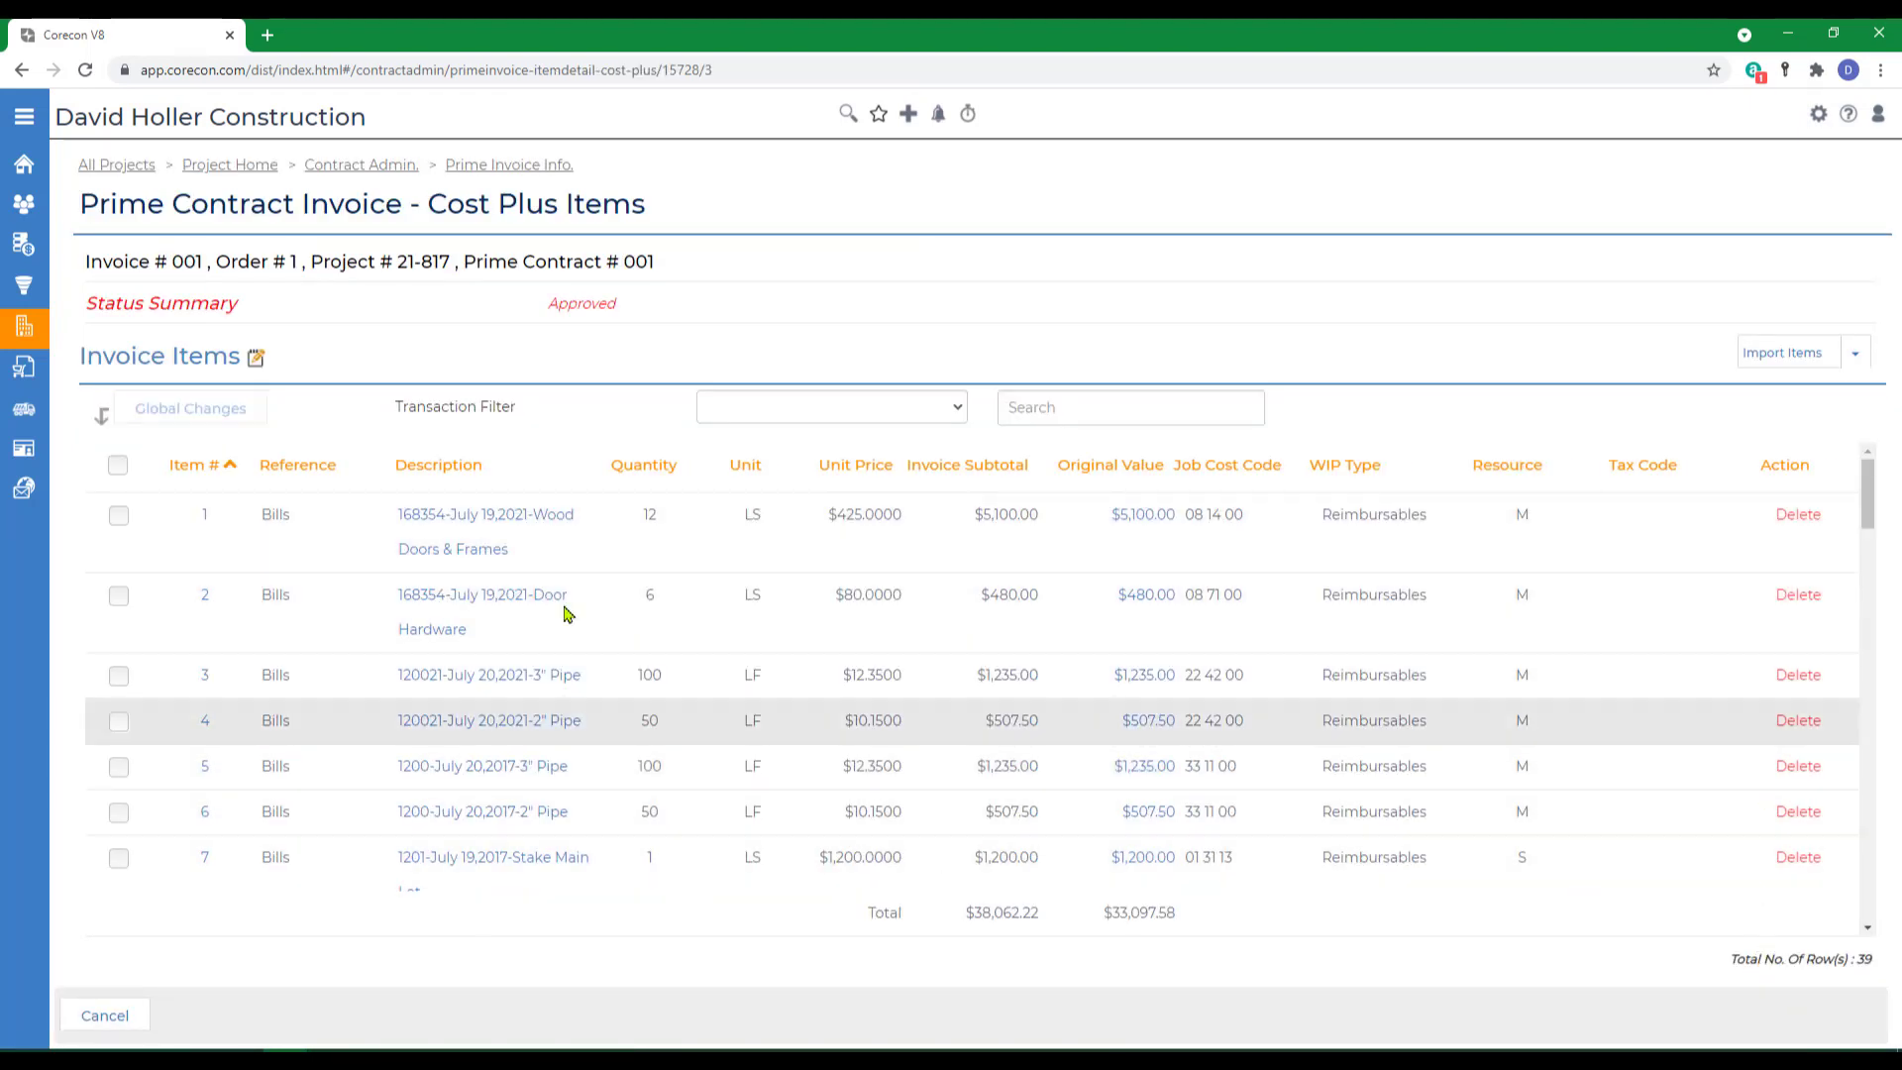
pyautogui.click(483, 164)
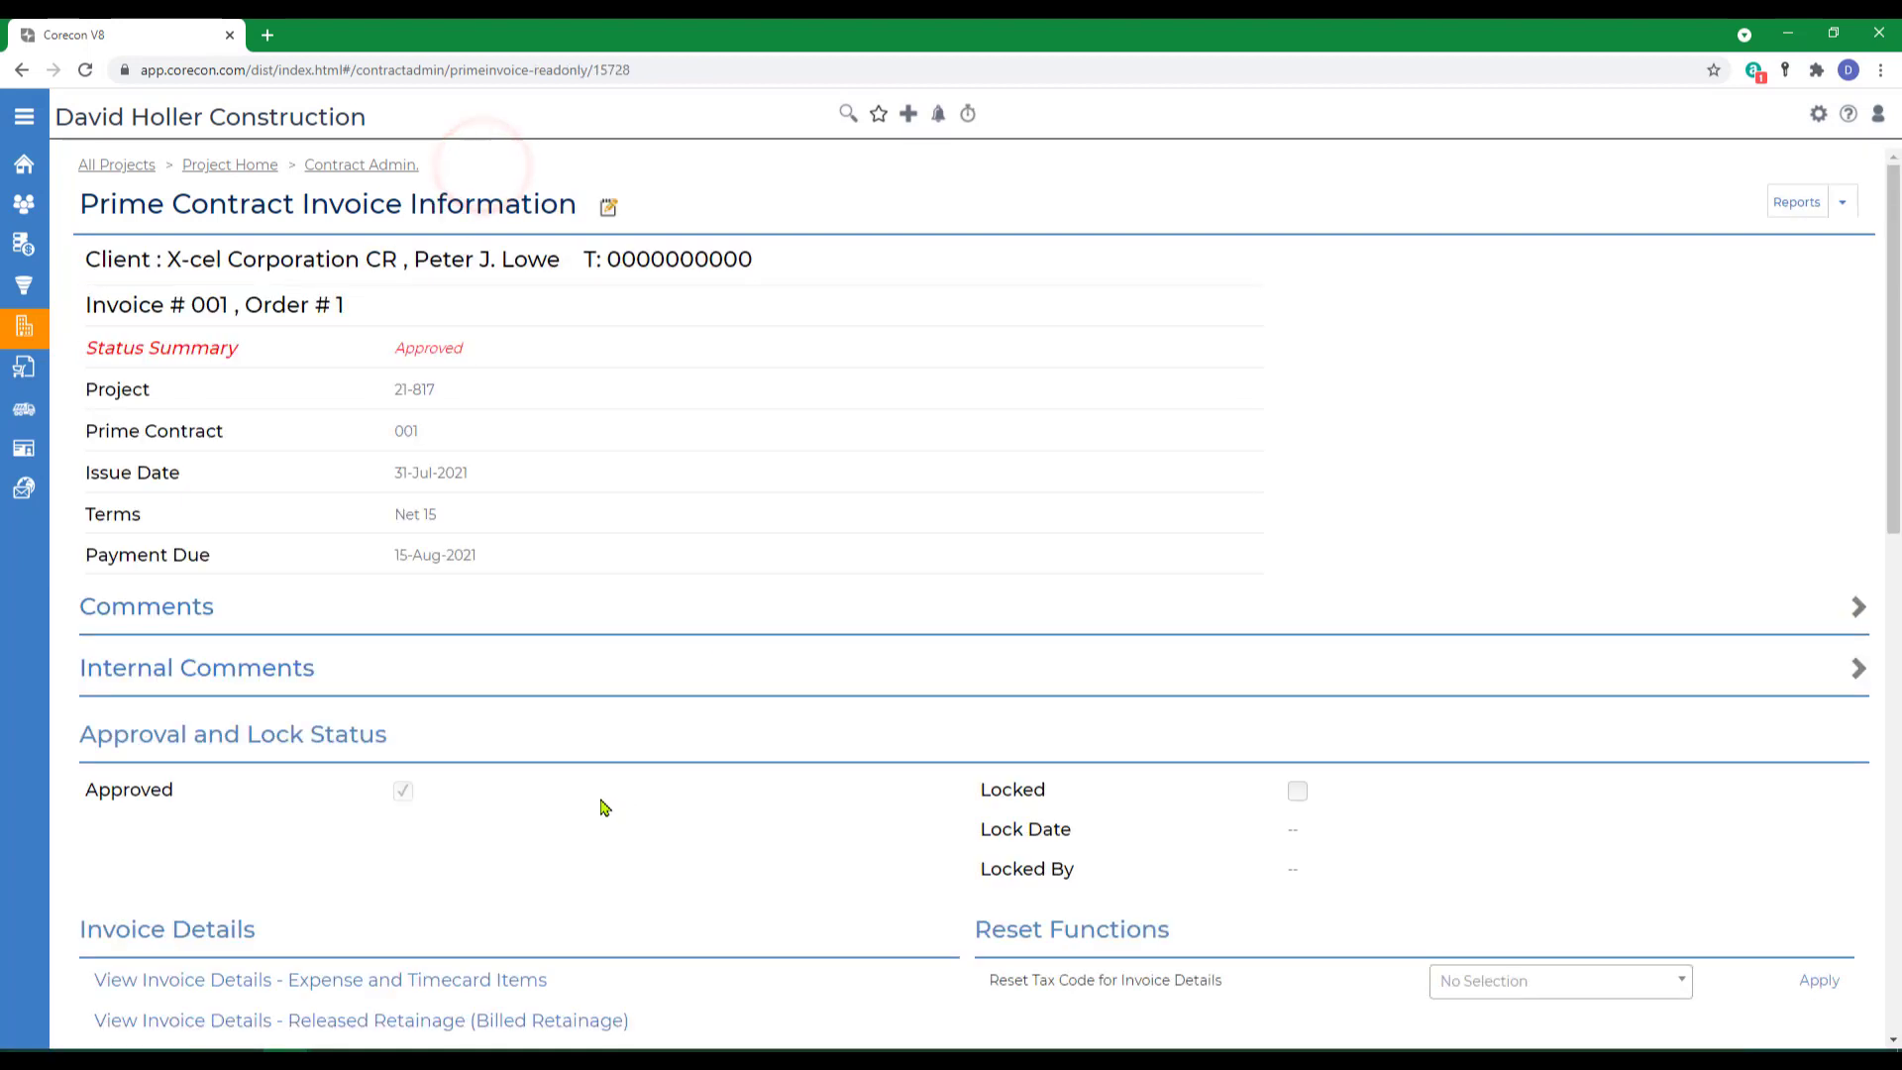
pyautogui.scroll(-2, 598, 802)
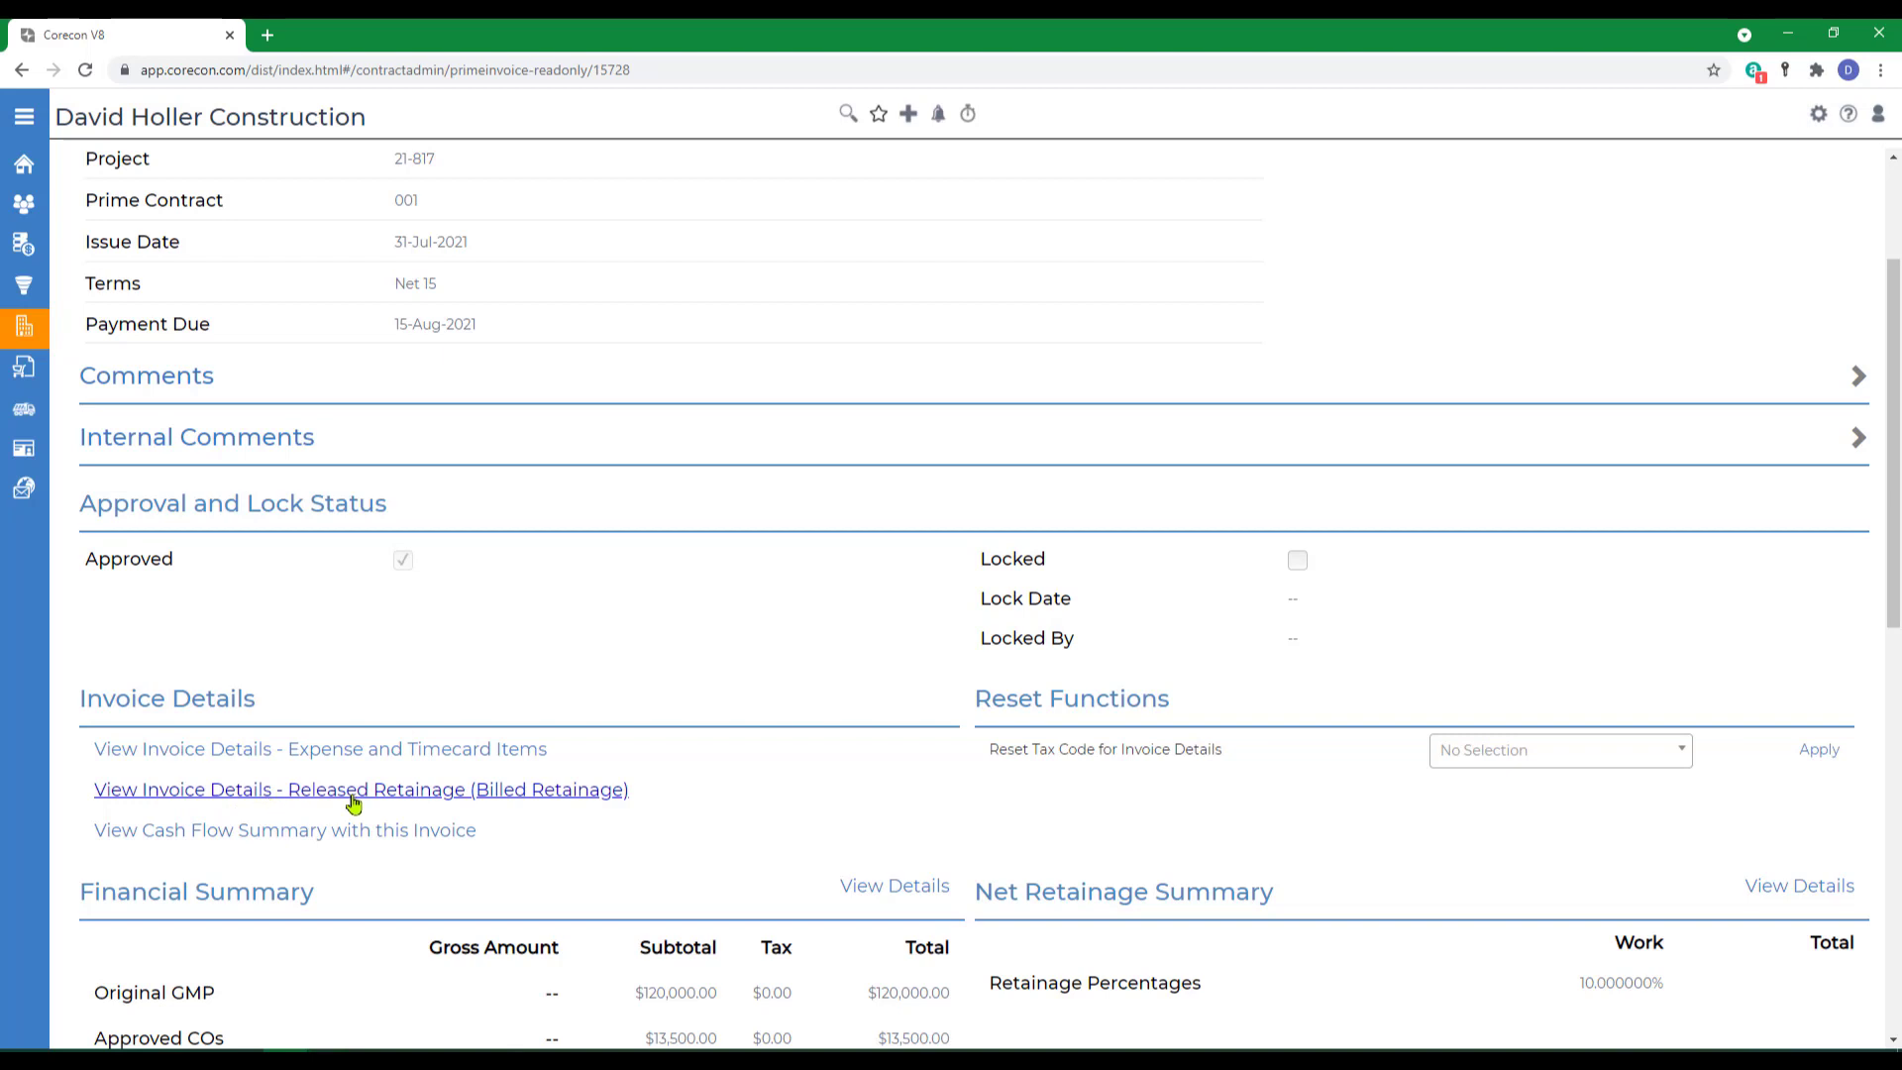
pyautogui.scroll(2, 1303, 794)
pyautogui.scroll(-4, 1304, 799)
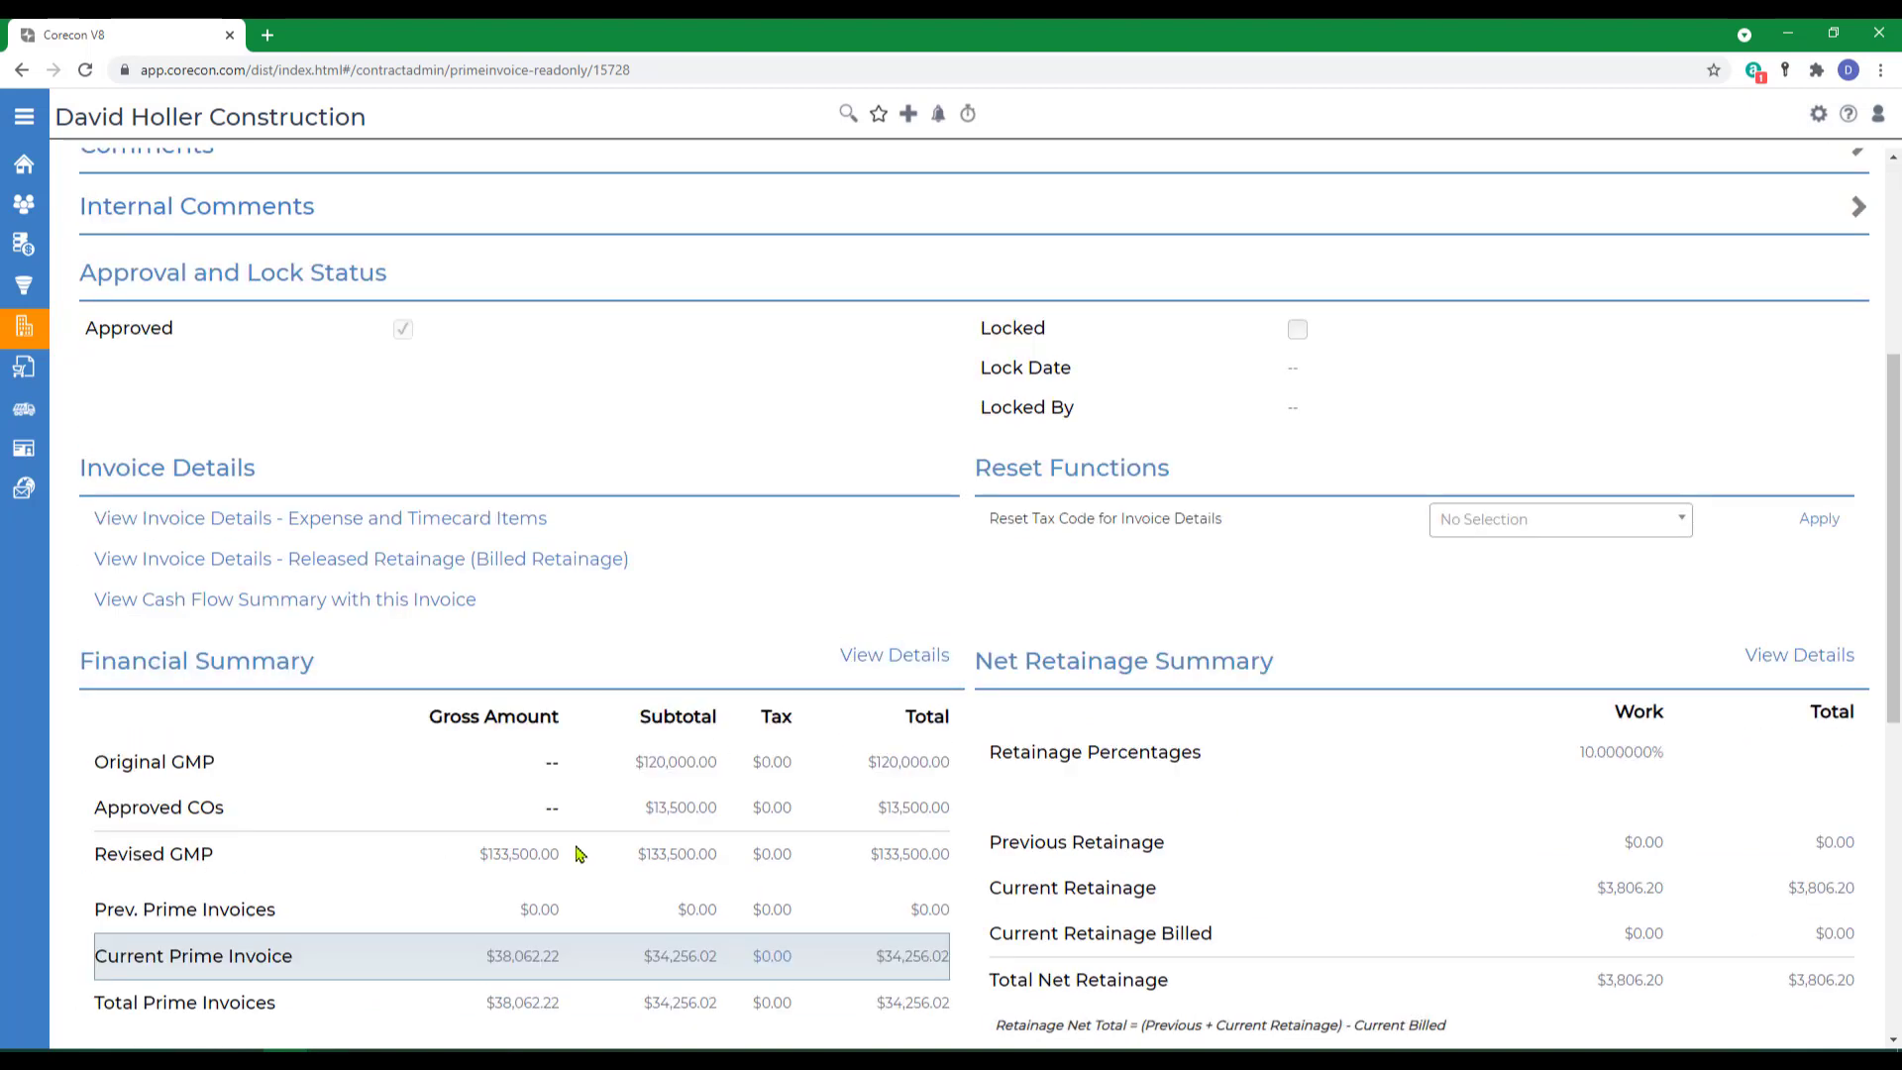
pyautogui.scroll(-2, 612, 874)
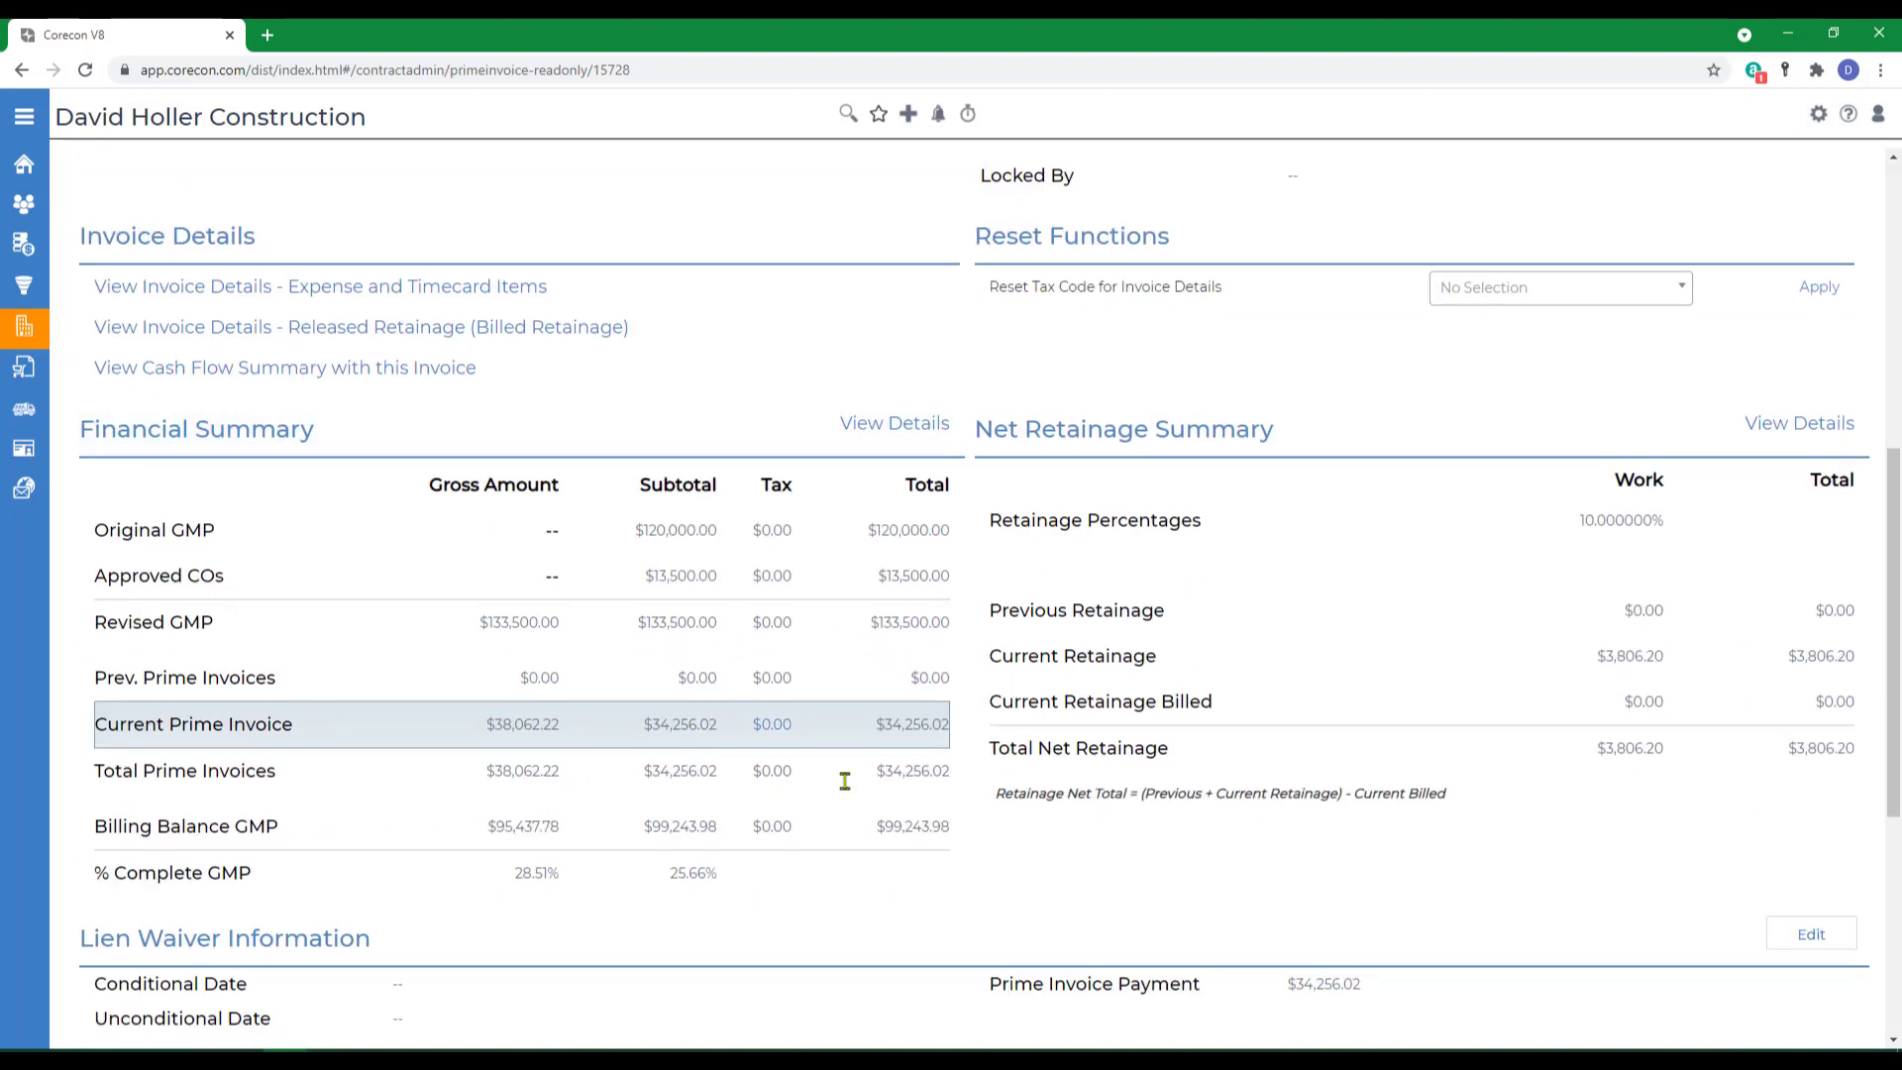
pyautogui.scroll(6, 763, 778)
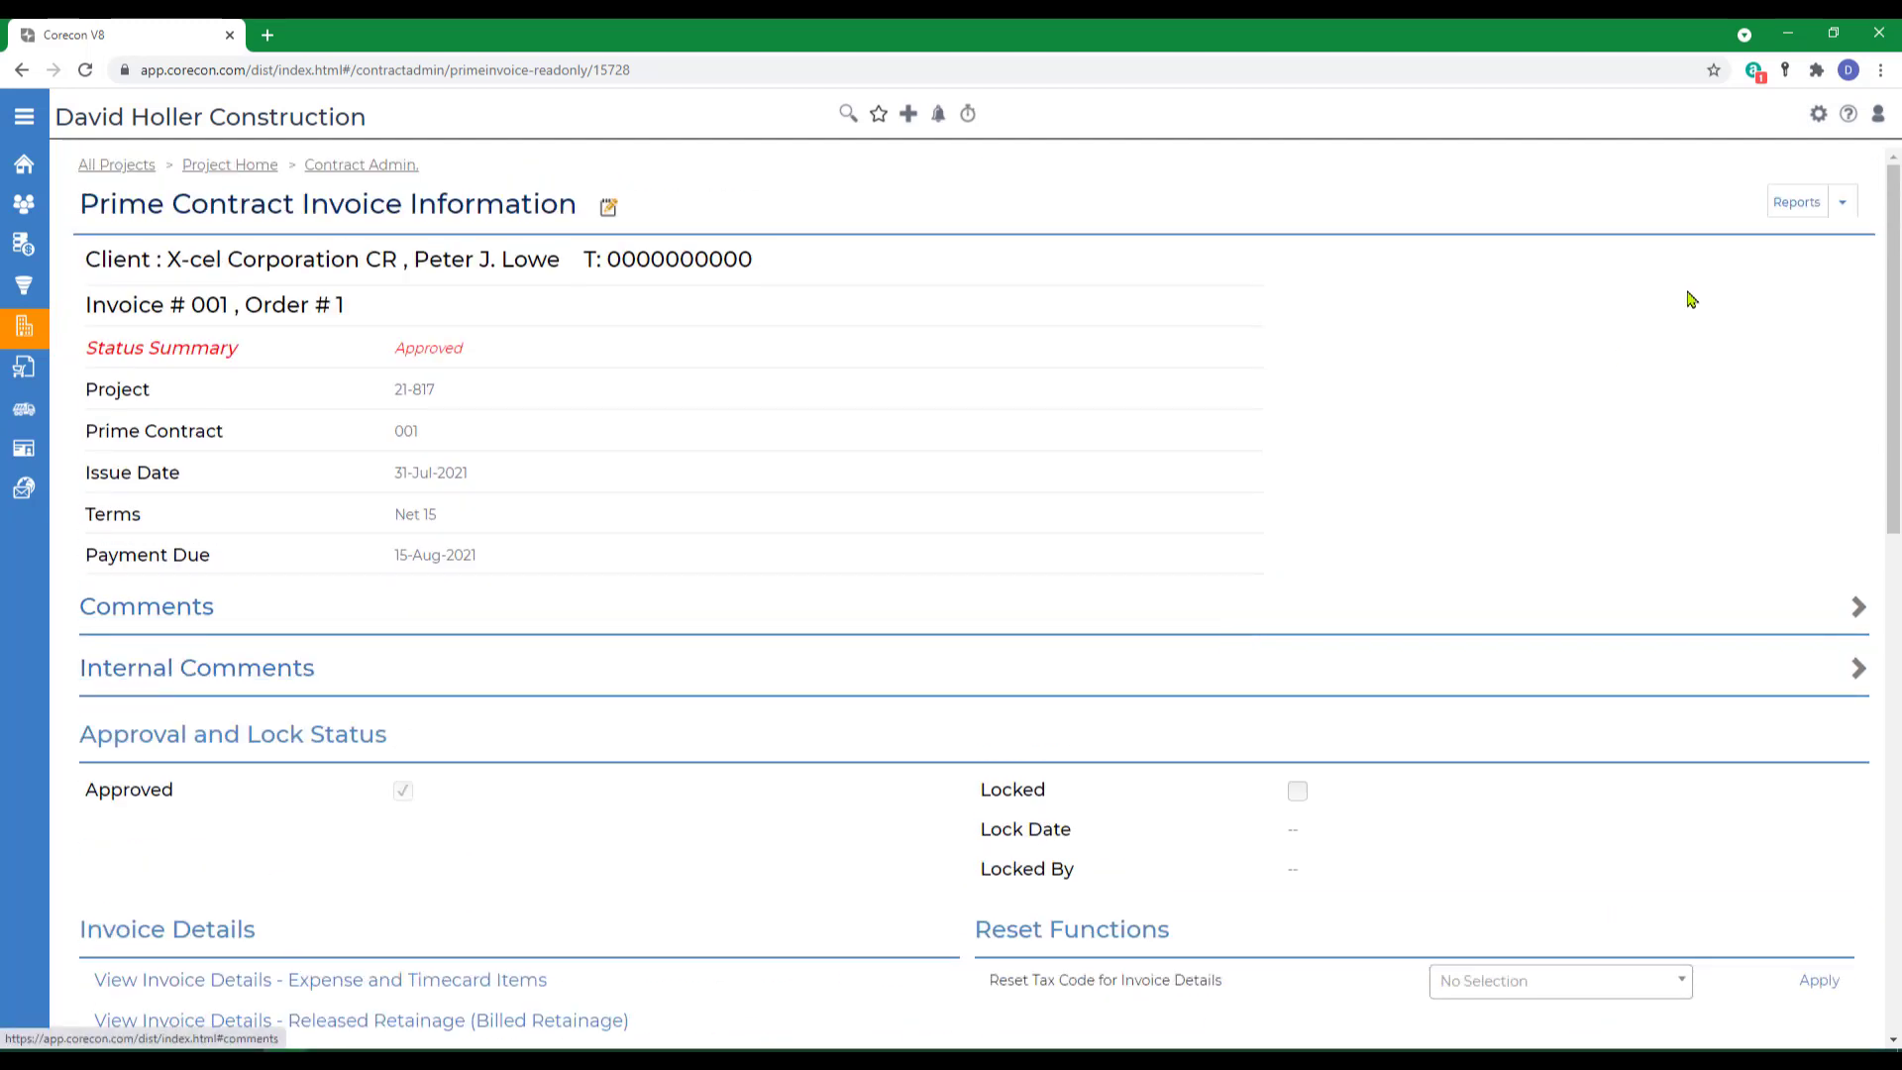
# Generate the Prime Invoice Details report as a PDF in the Cost Plus with GMP - Item Details format with the default template.
pyautogui.click(1841, 202)
pyautogui.click(1709, 242)
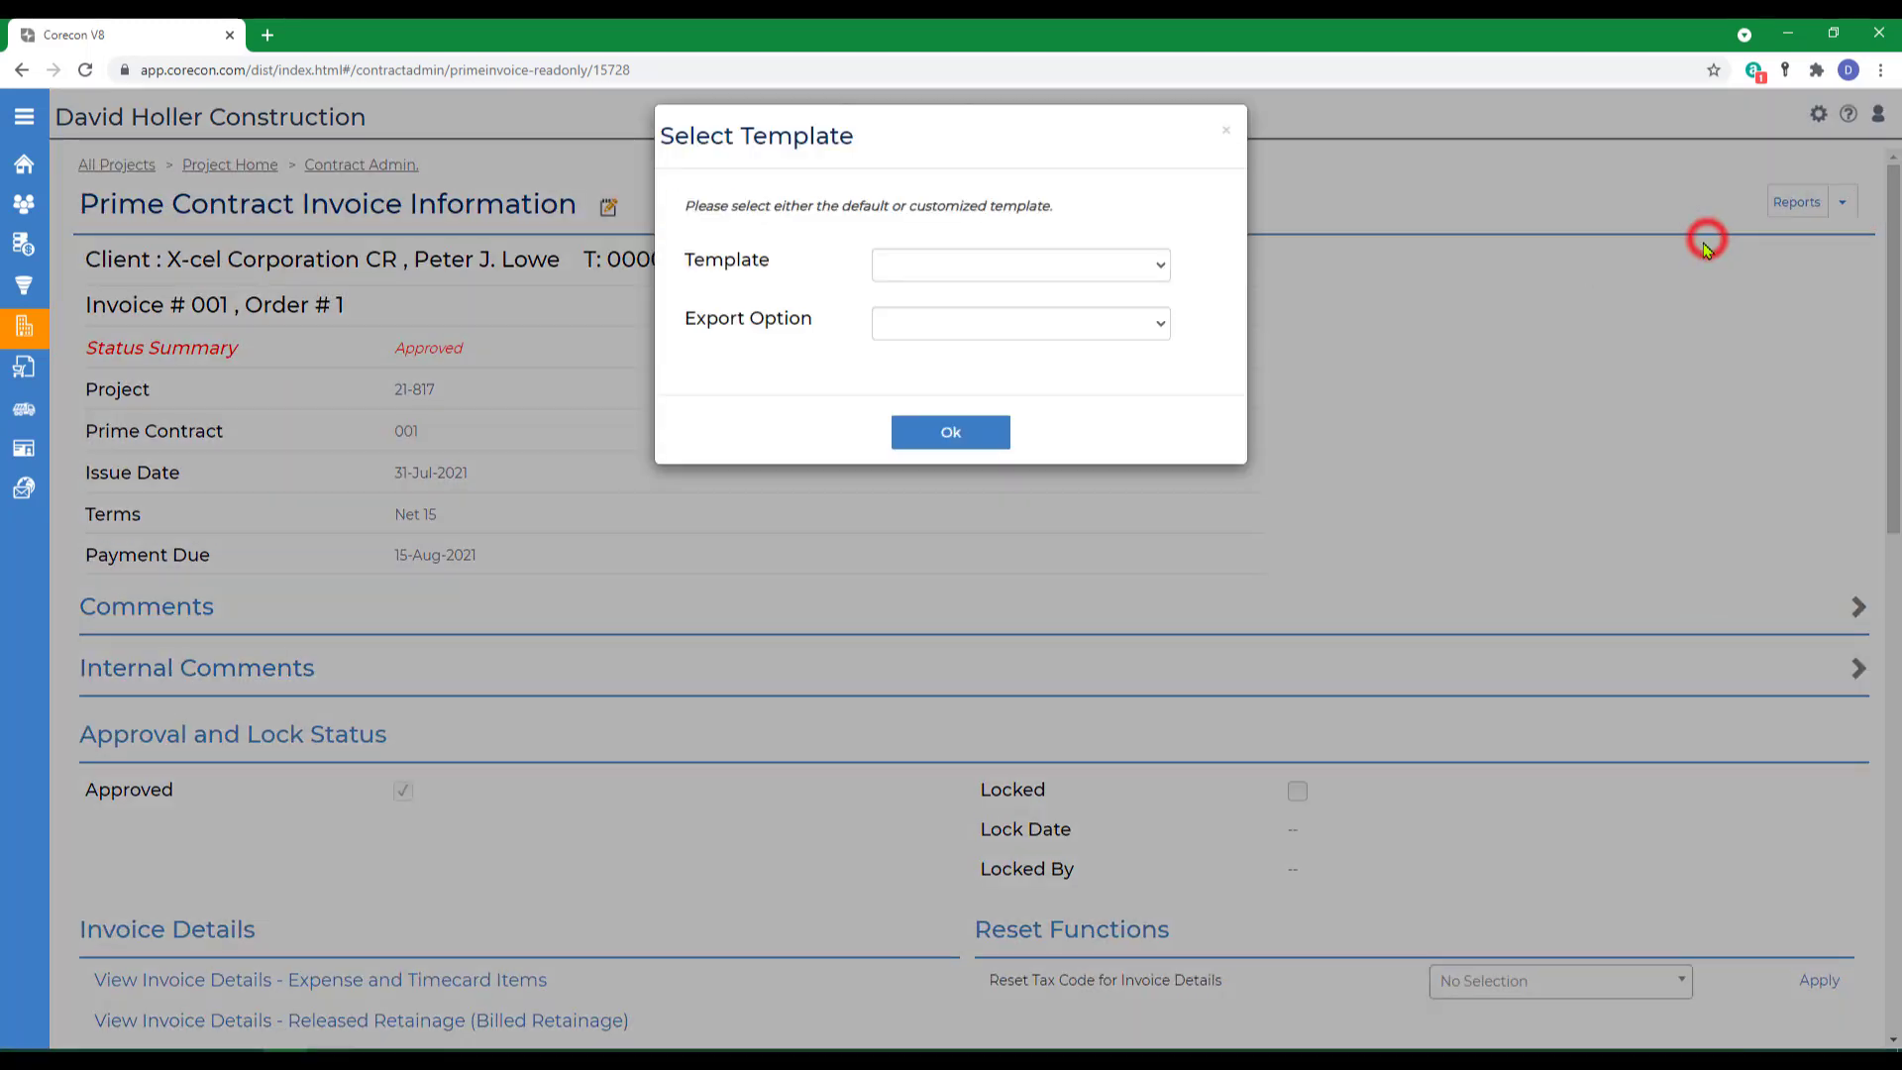
pyautogui.click(992, 268)
pyautogui.click(993, 212)
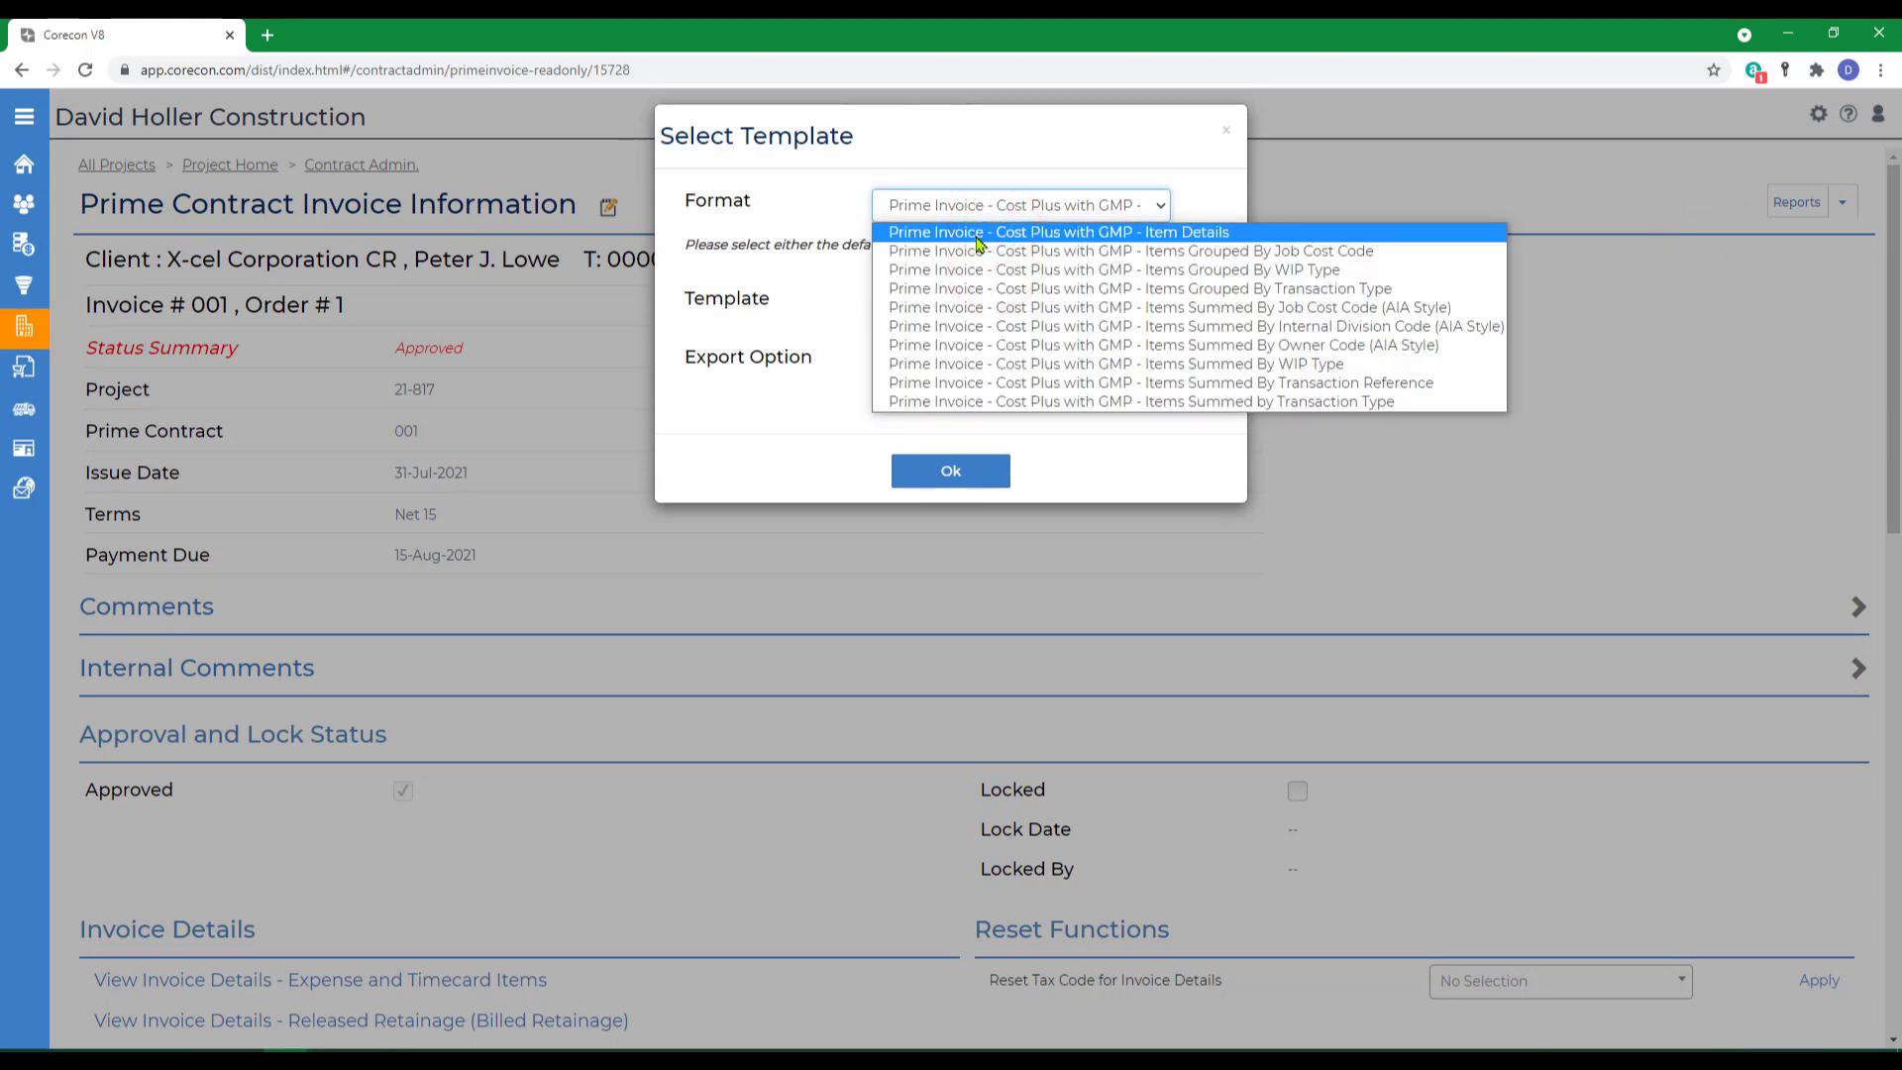
pyautogui.click(977, 237)
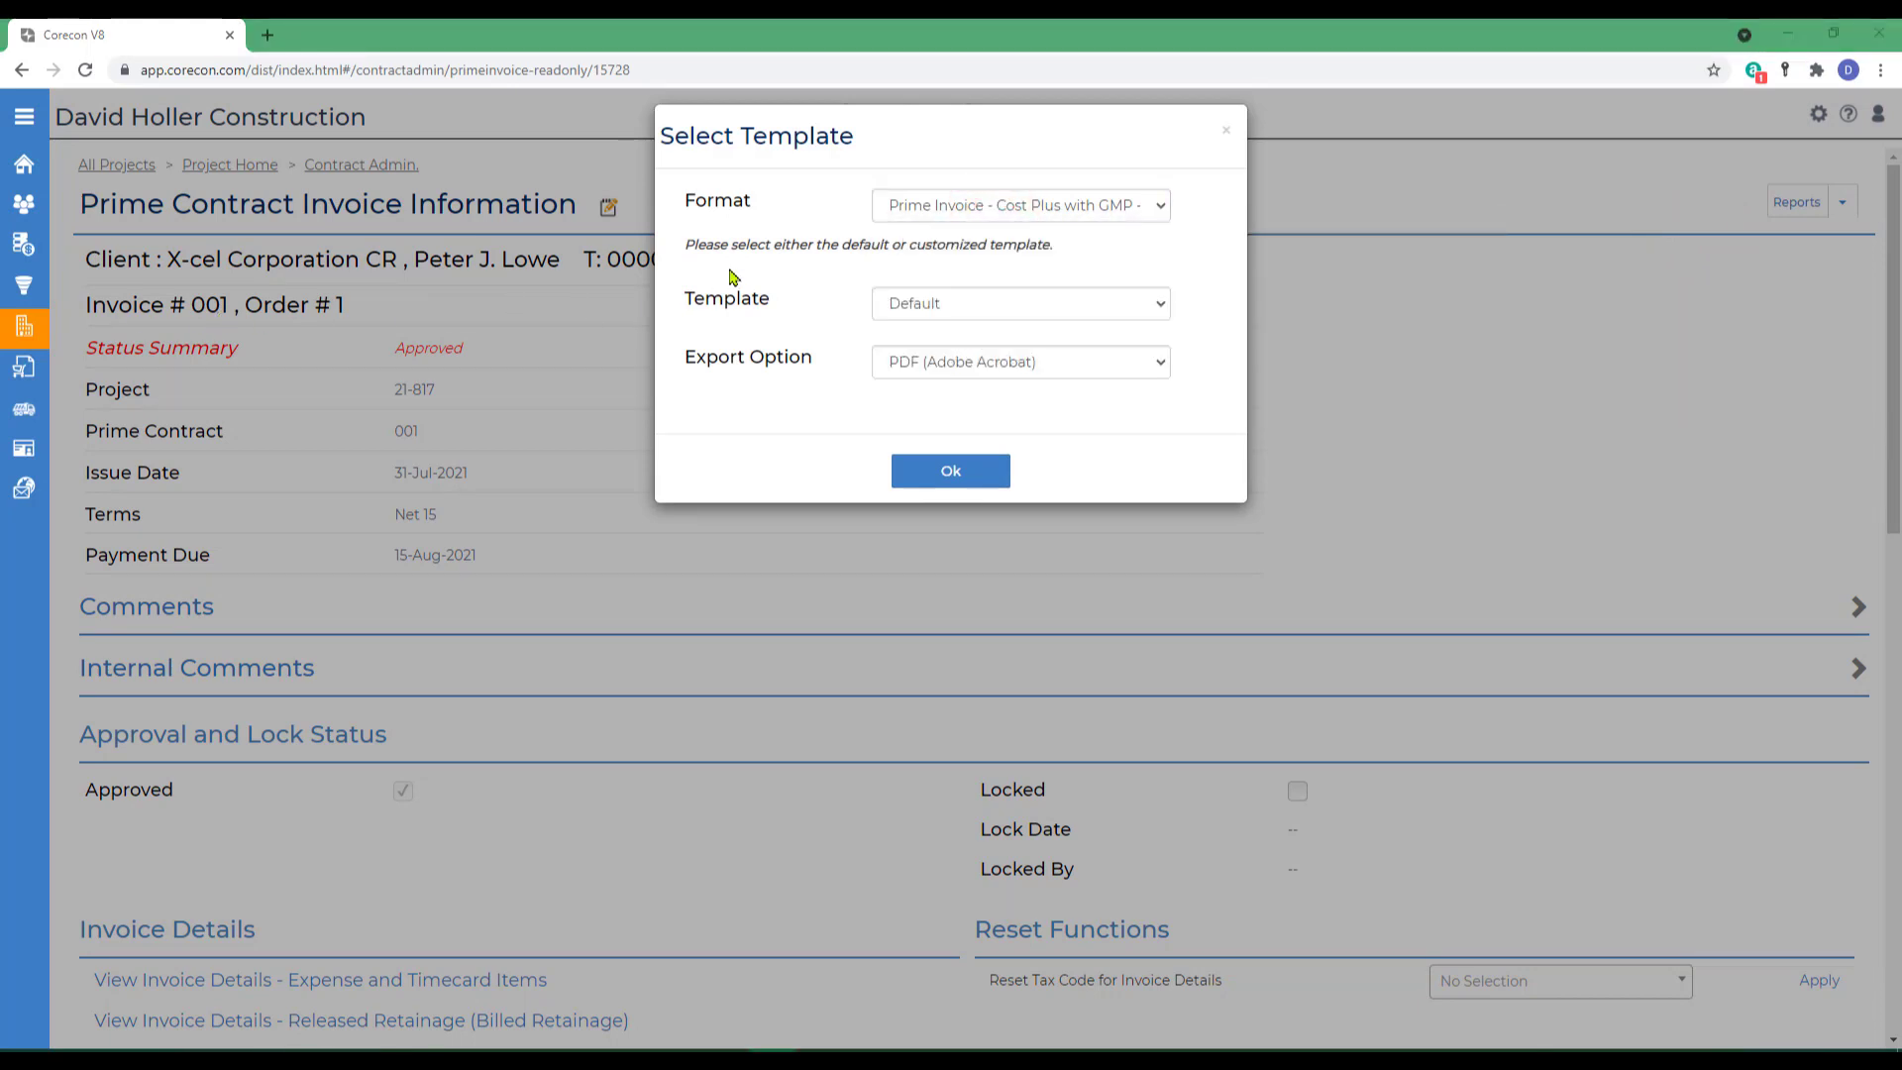
pyautogui.click(1157, 204)
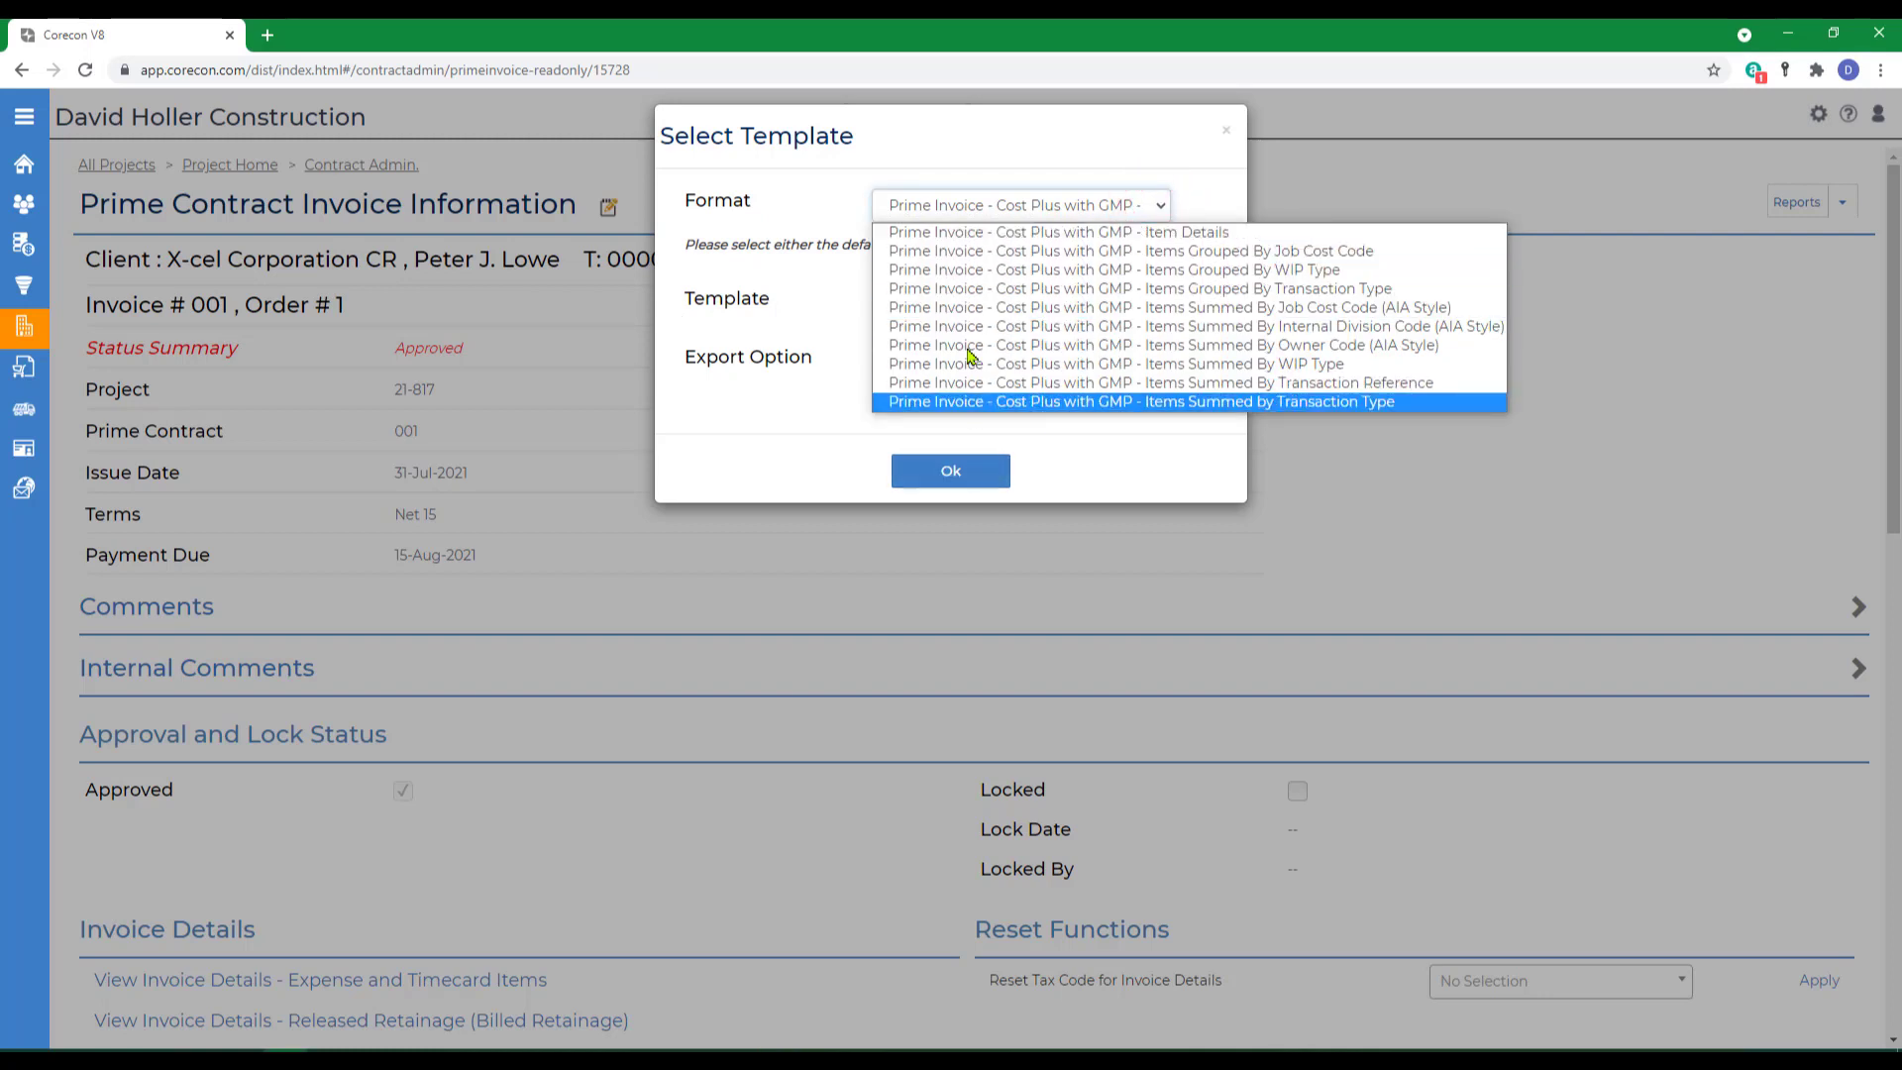
pyautogui.click(974, 403)
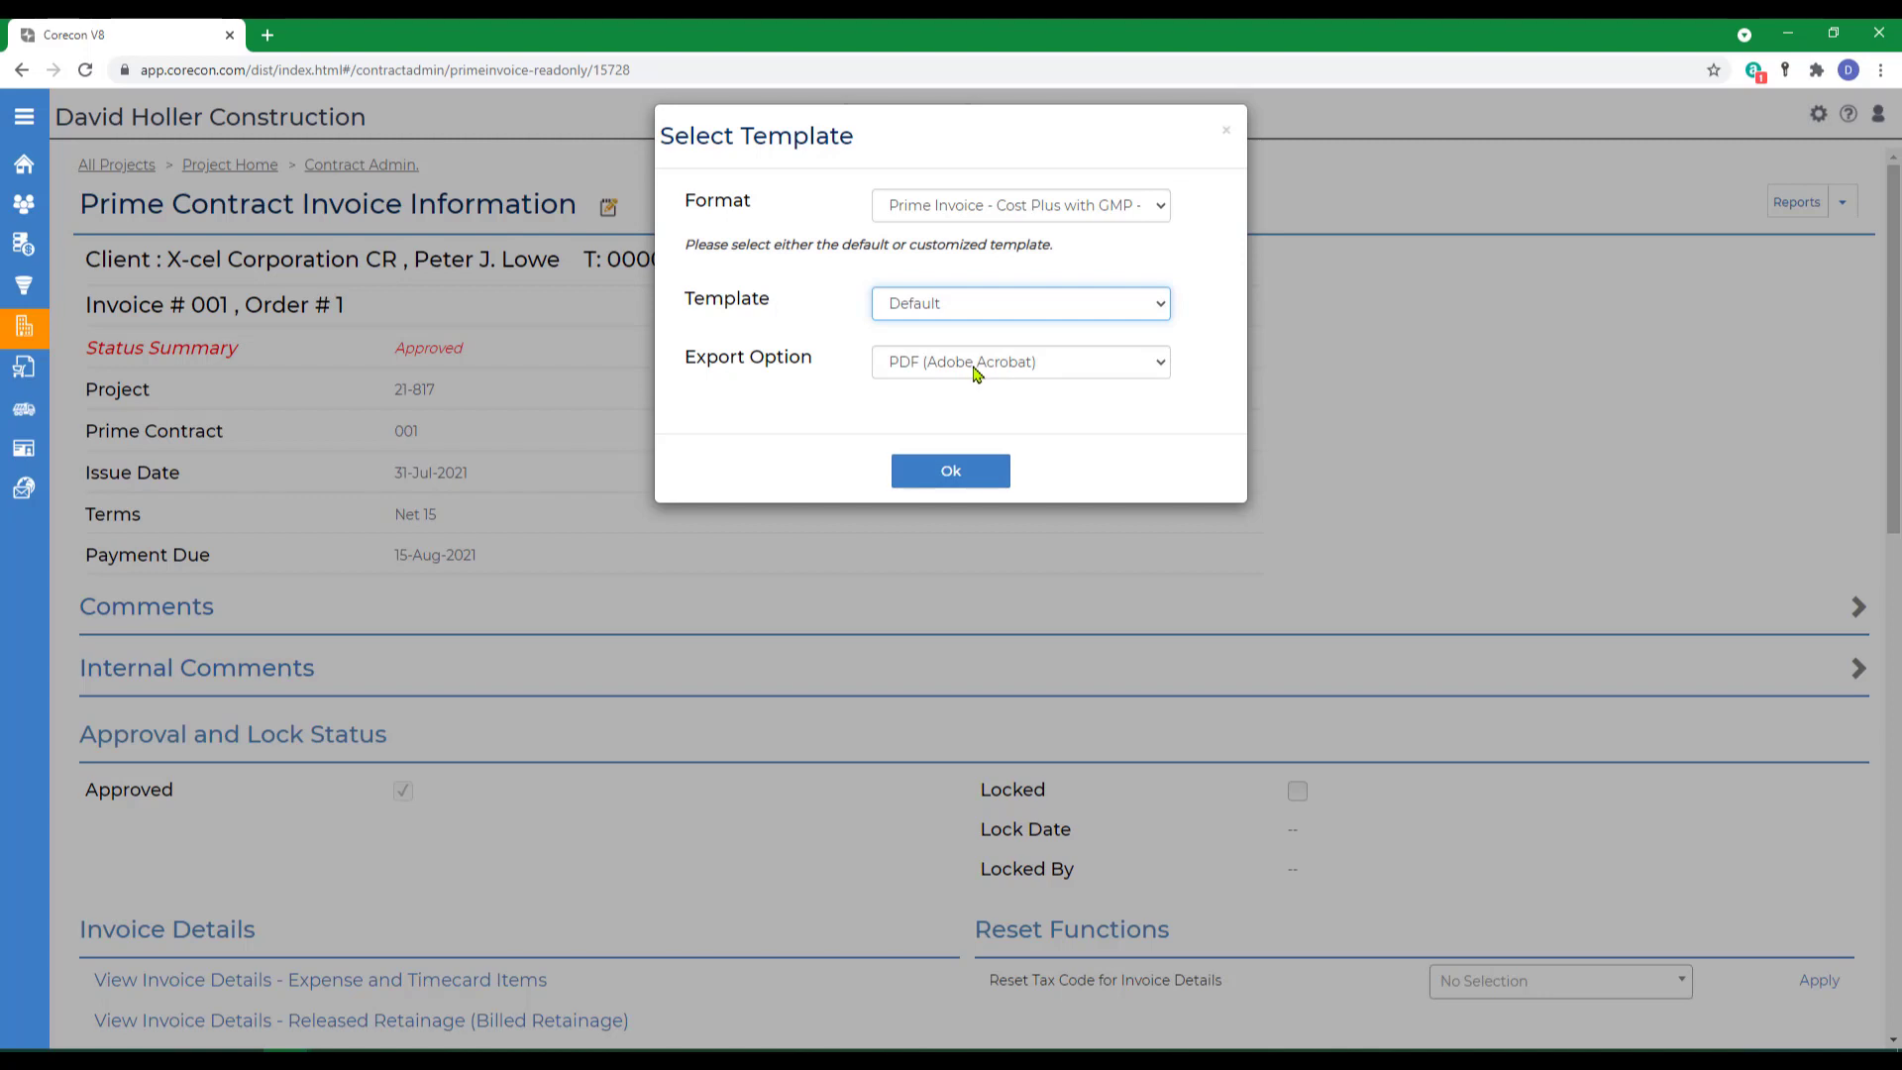
pyautogui.click(954, 476)
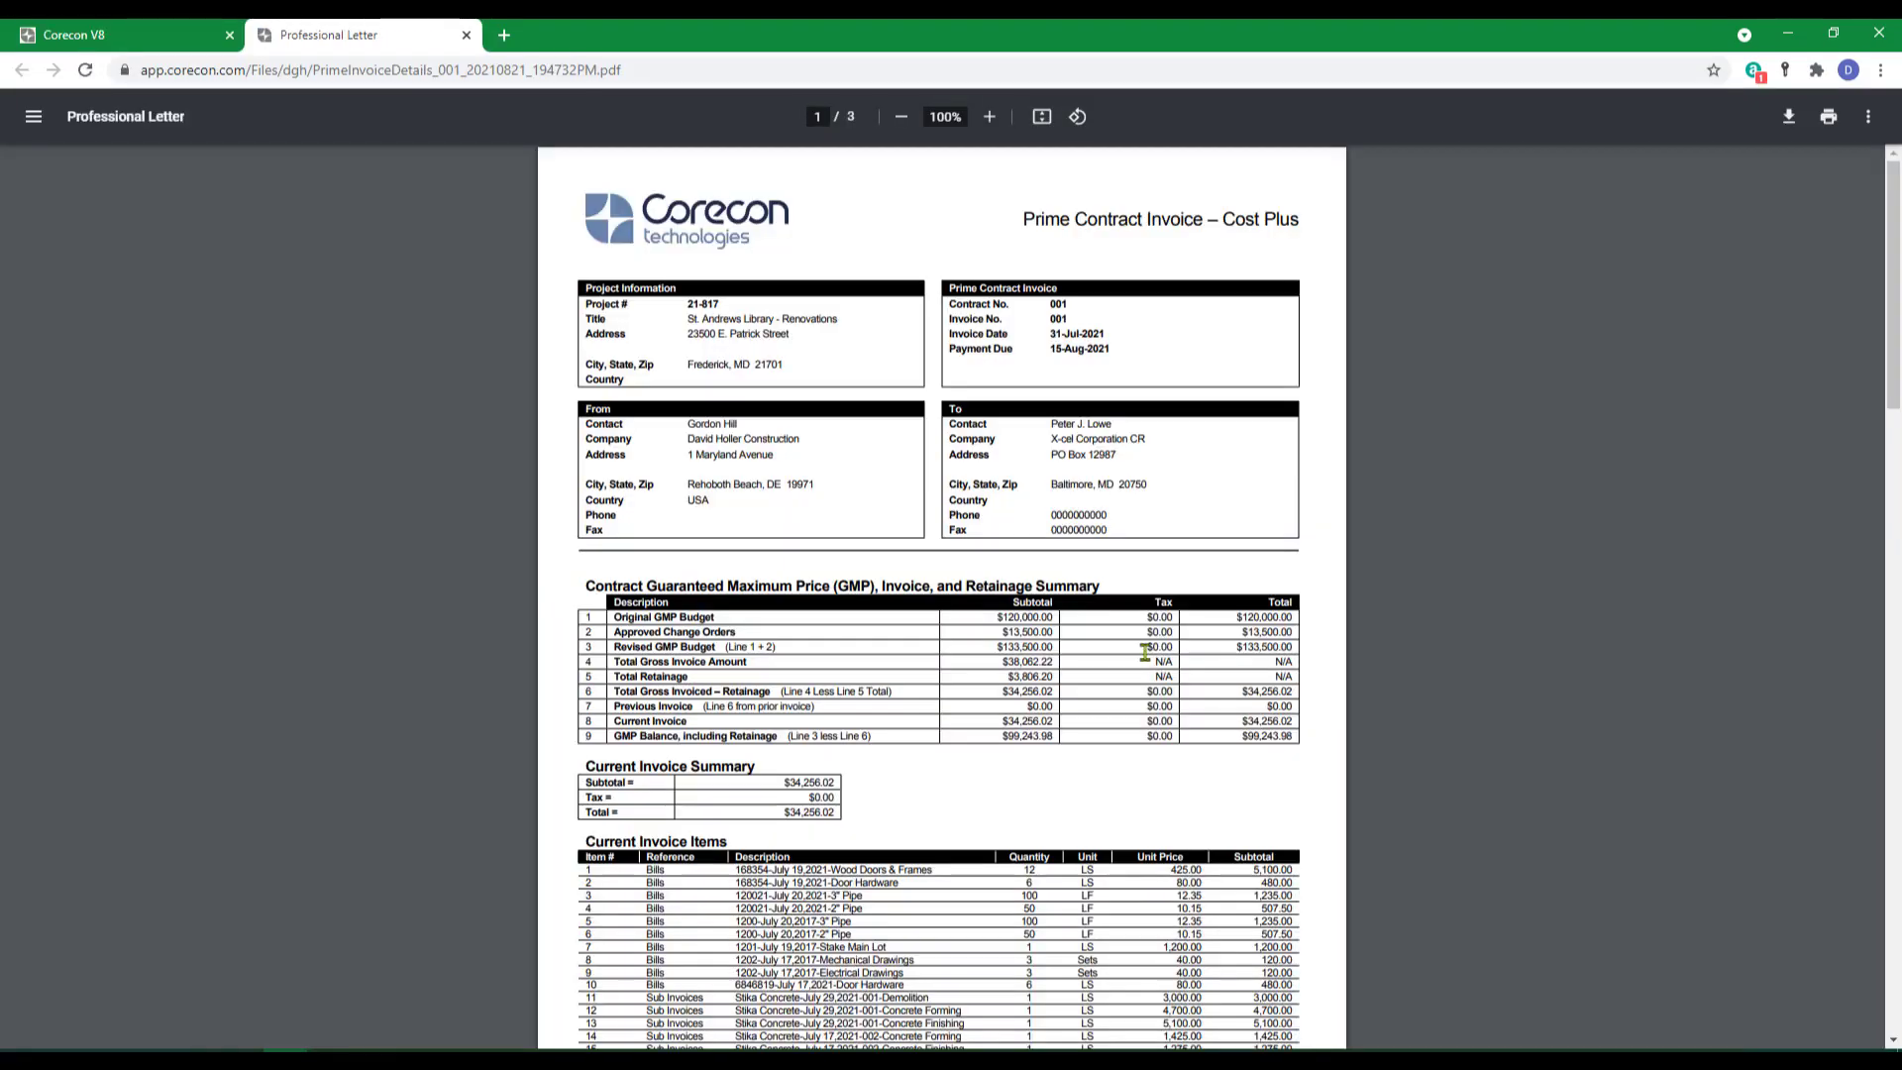
# Read through the PDF's invoice items, markups and retainage summary by cost code, and close the PDF.
pyautogui.scroll(-2, 1145, 651)
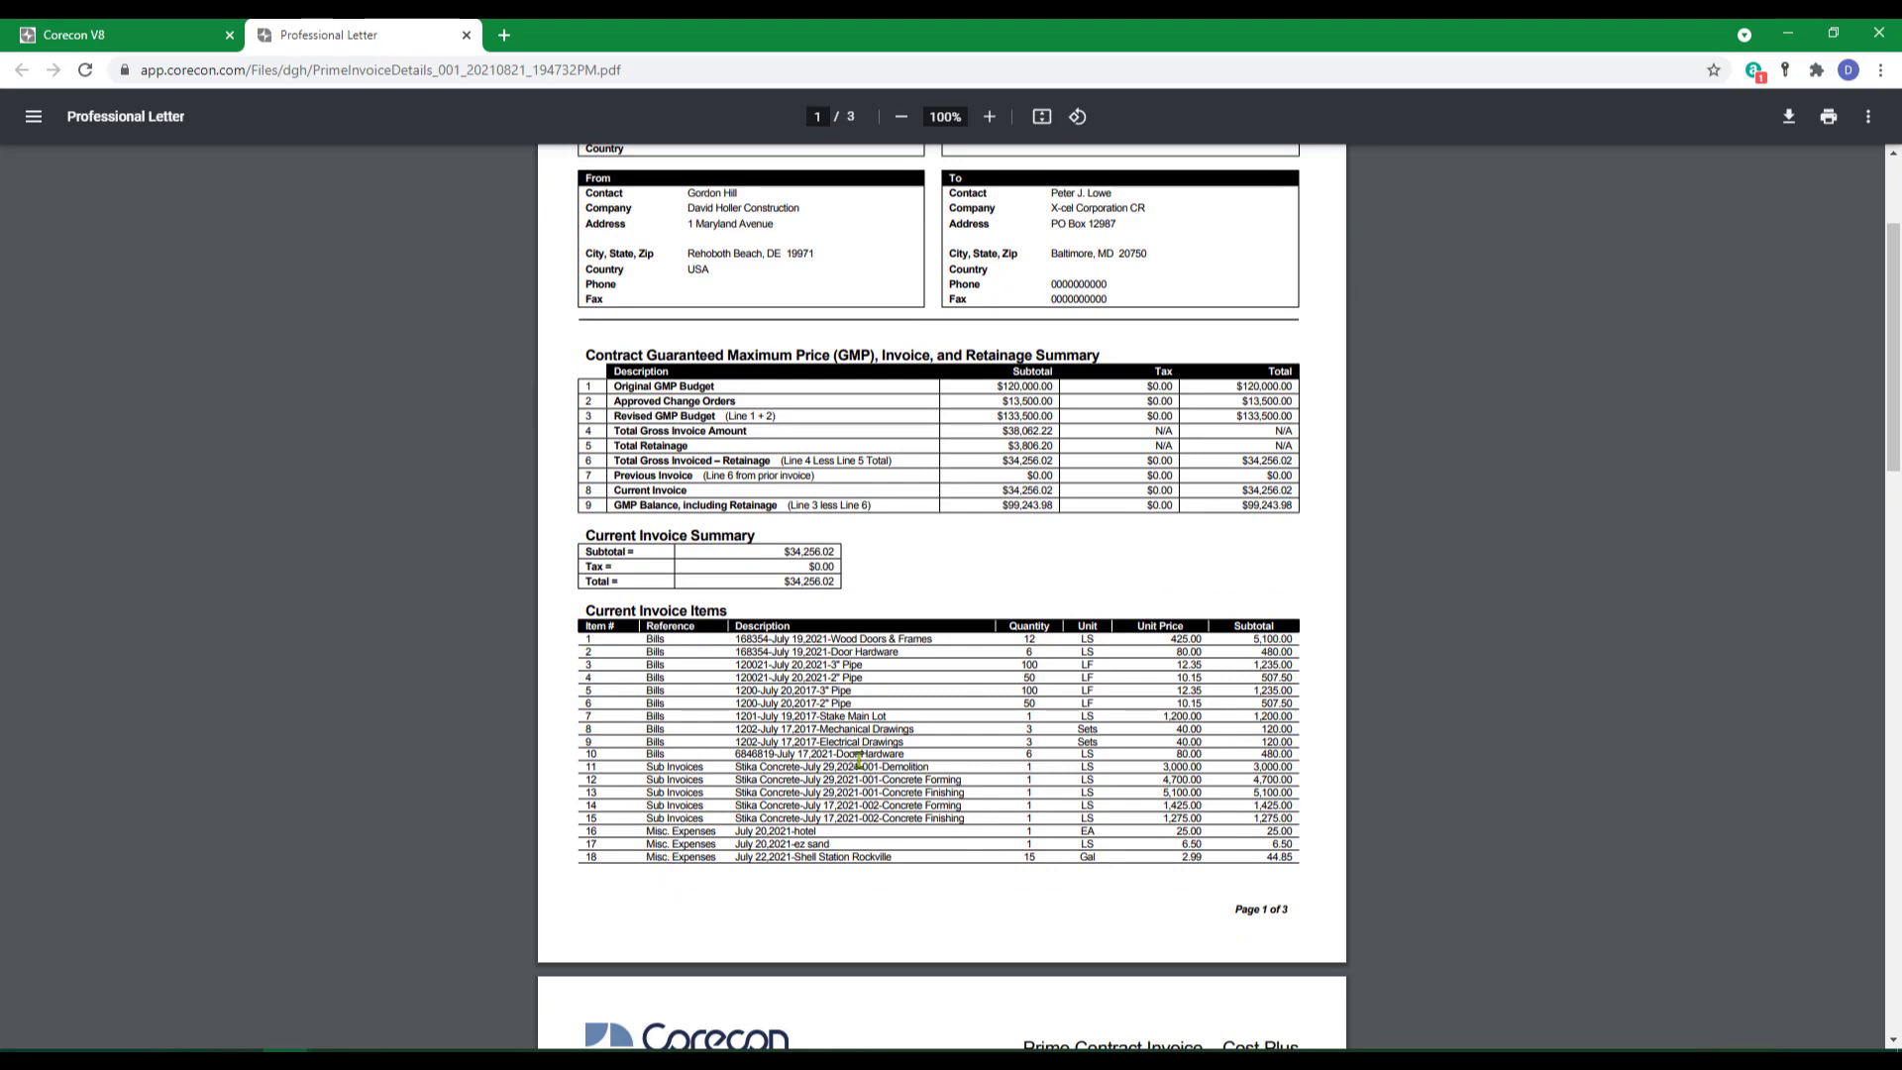
pyautogui.scroll(-6, 859, 761)
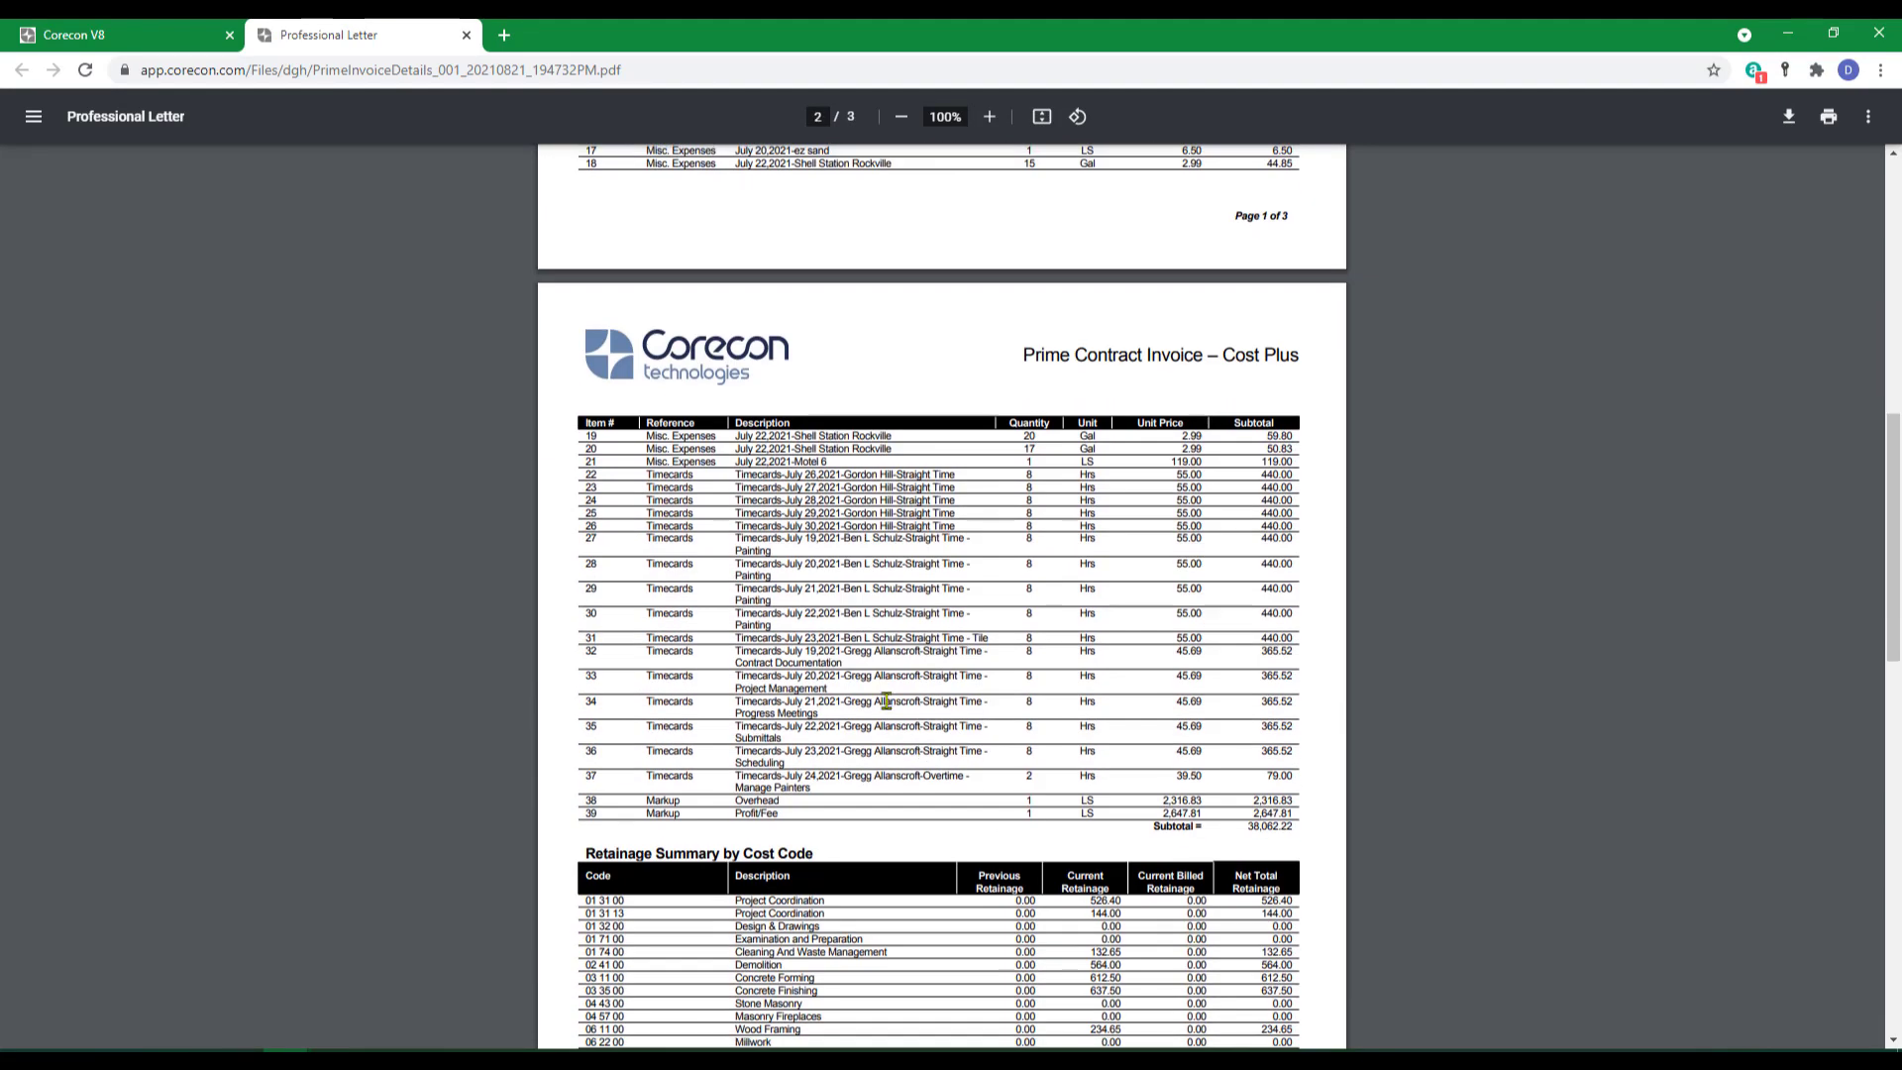
pyautogui.scroll(-2, 903, 620)
pyautogui.scroll(2, 856, 695)
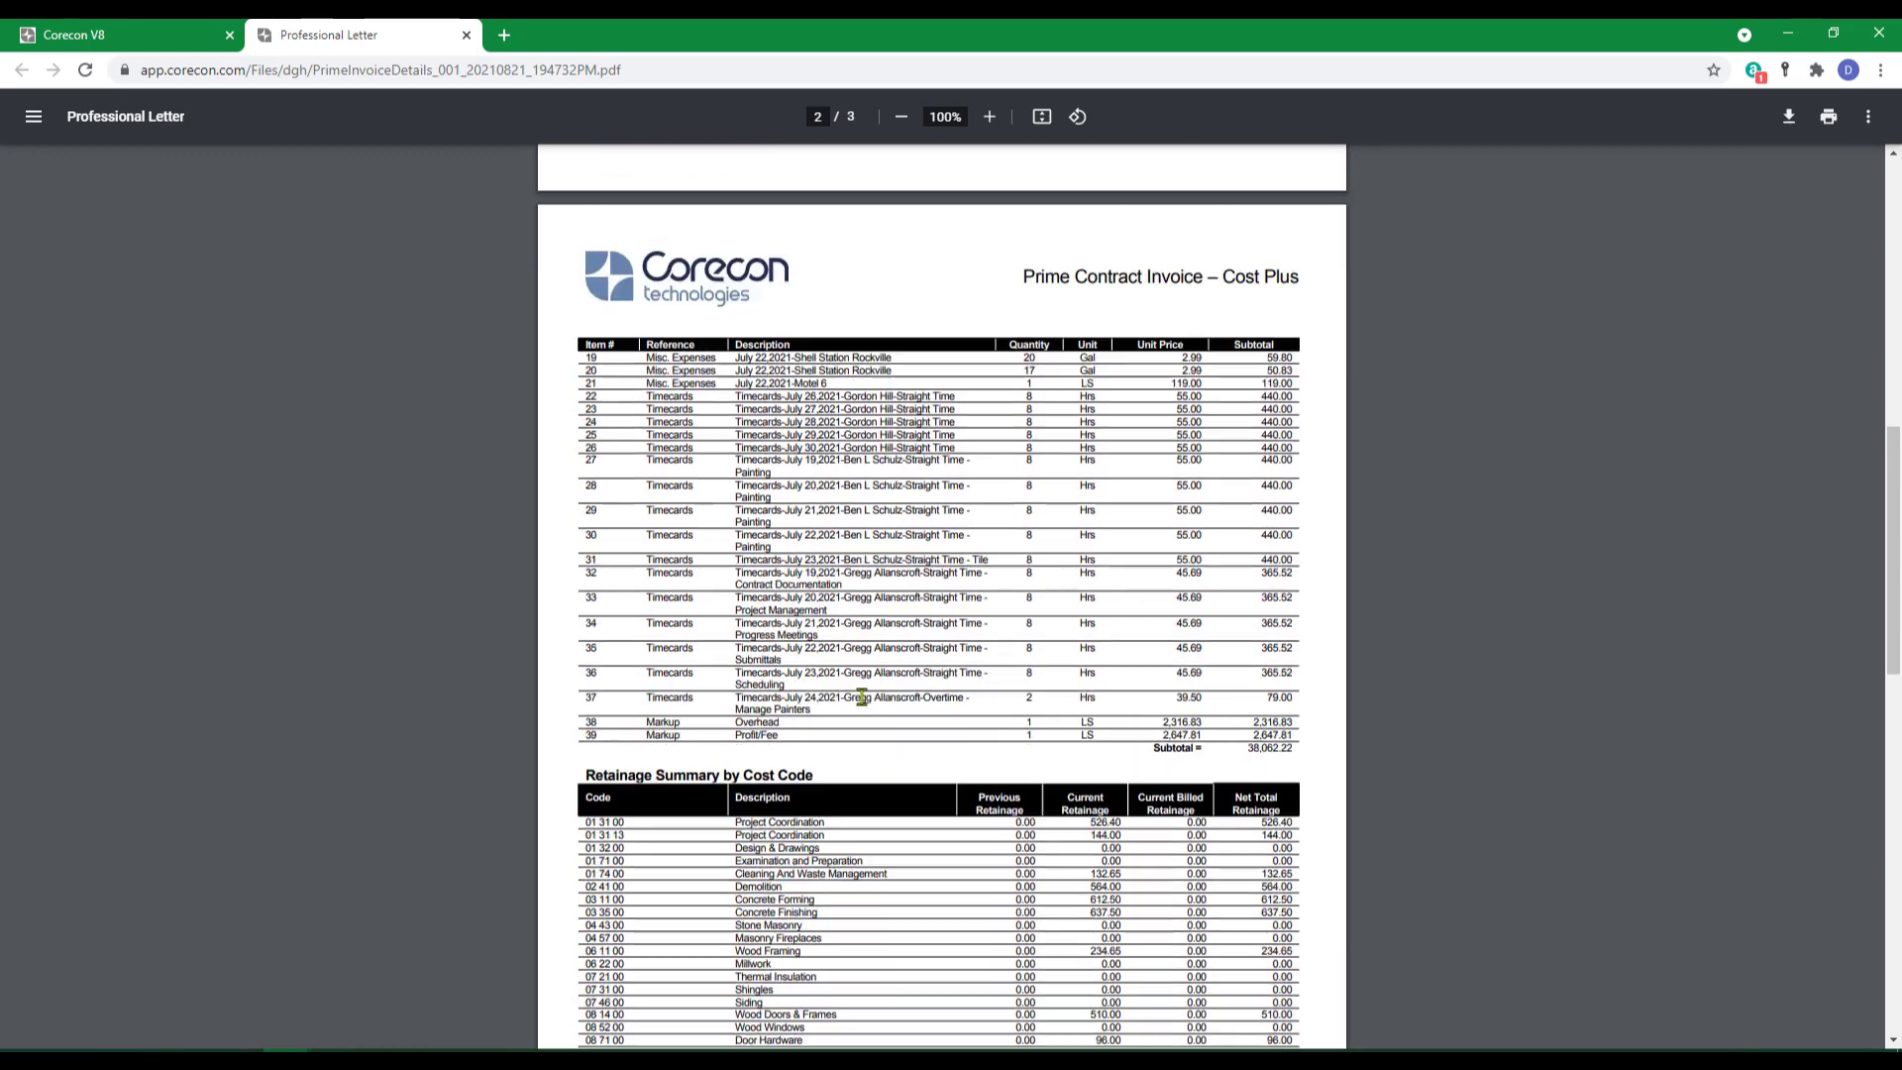
pyautogui.scroll(-2, 730, 777)
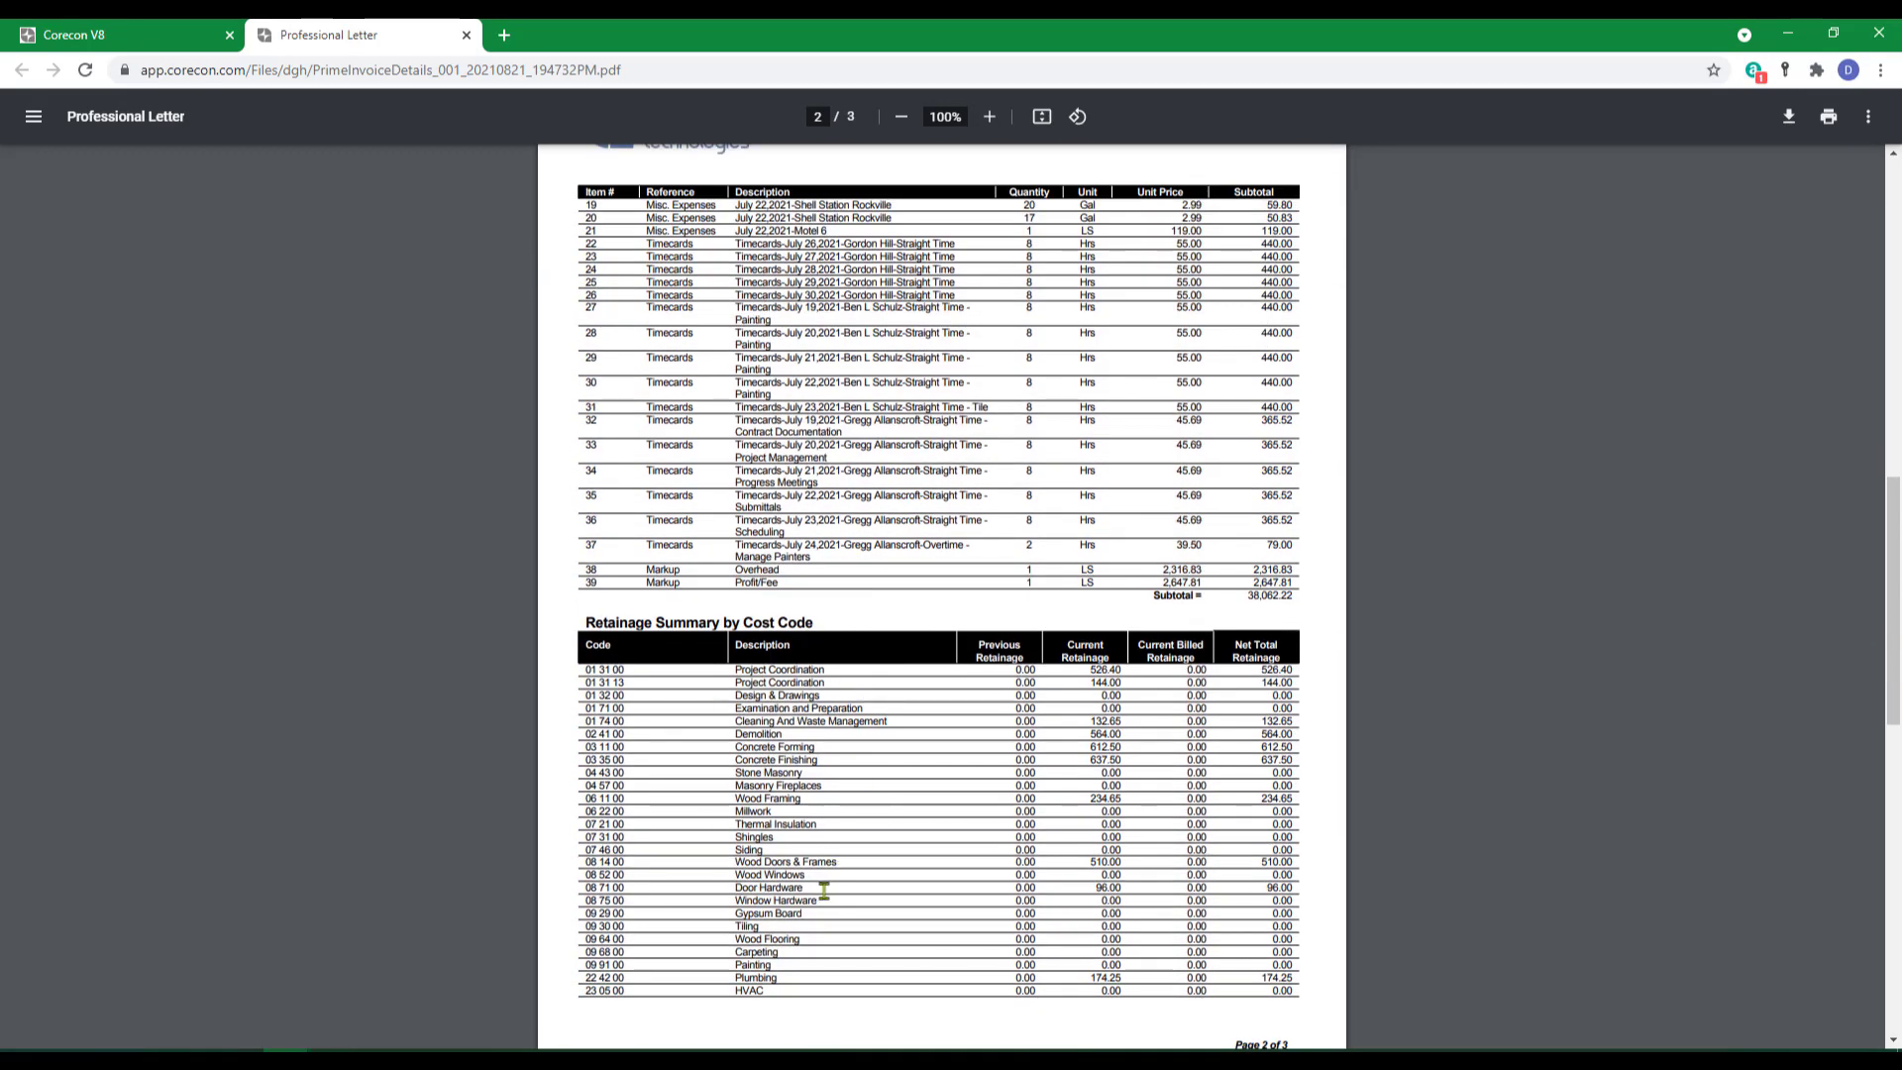
pyautogui.scroll(10, 926, 532)
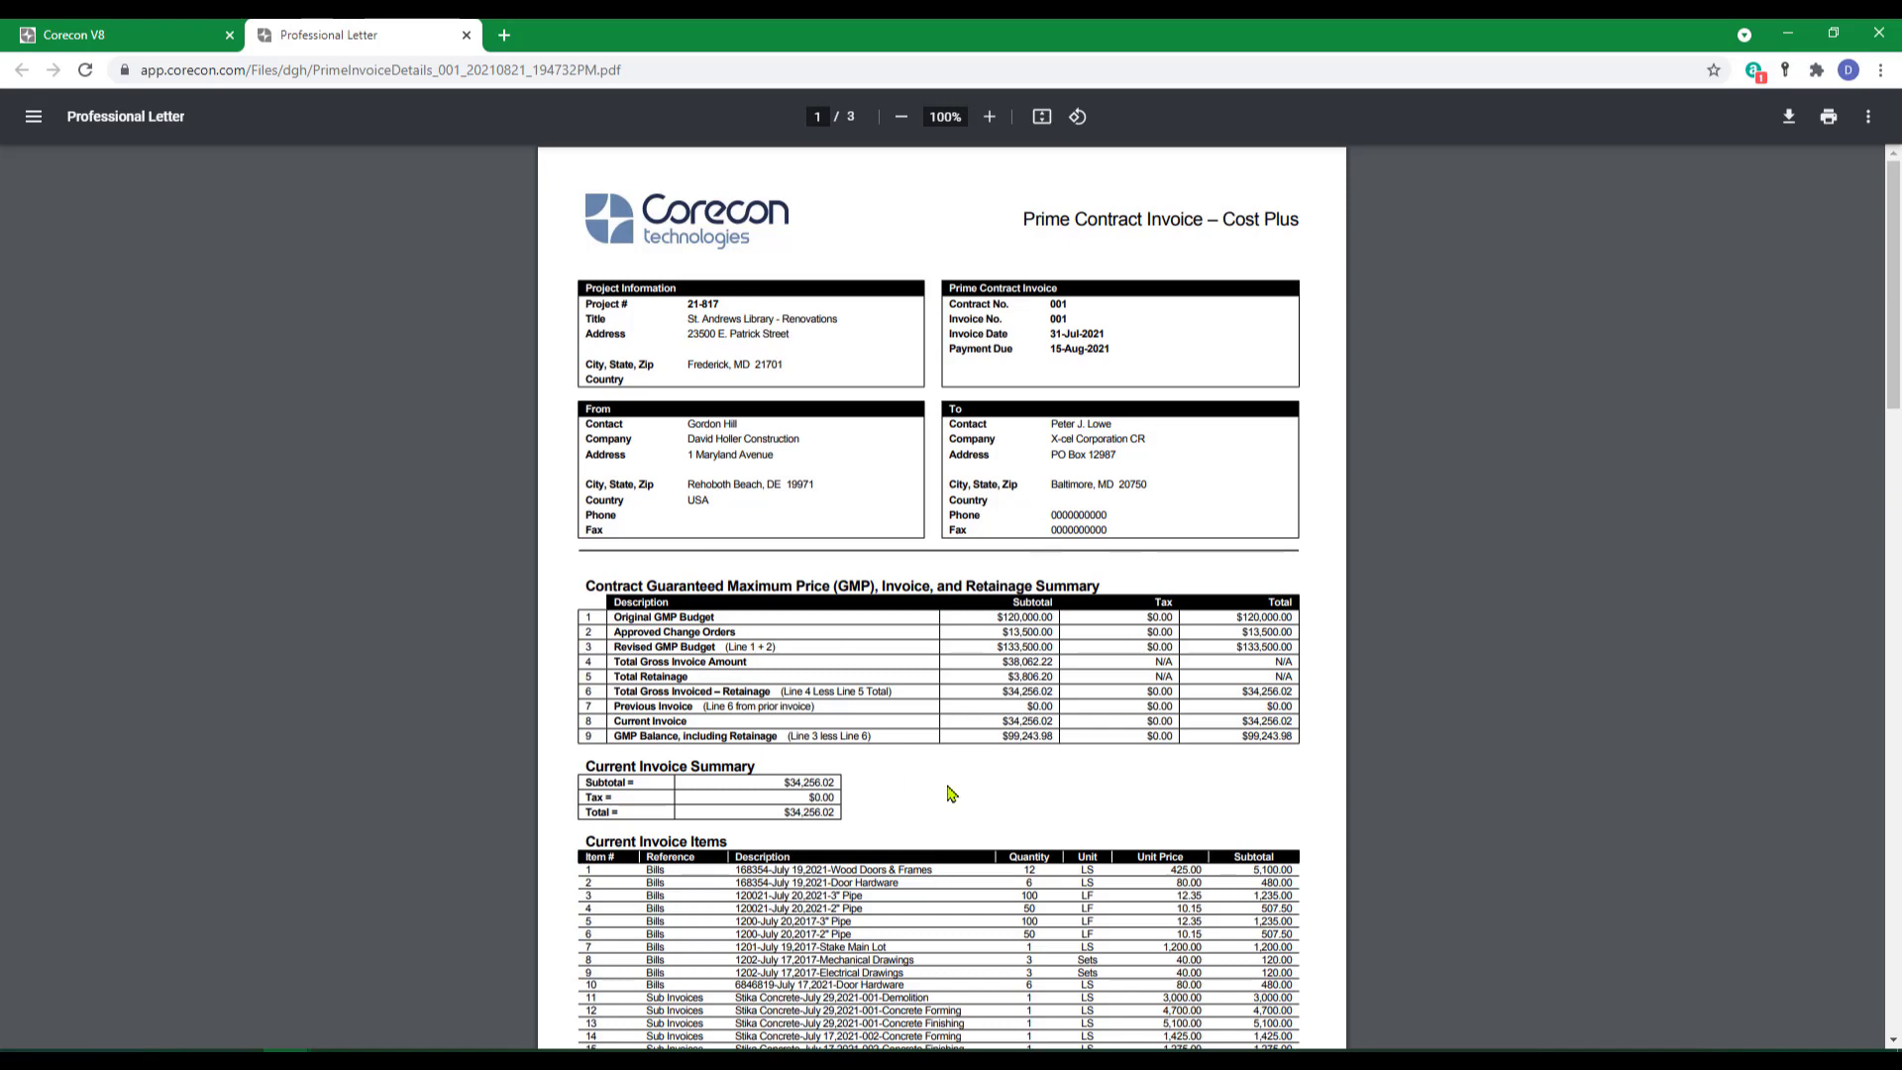
pyautogui.click(466, 35)
# Generate the invoice PDF in the Items Summed By Transaction Reference format, and review and close it.
pyautogui.click(1164, 206)
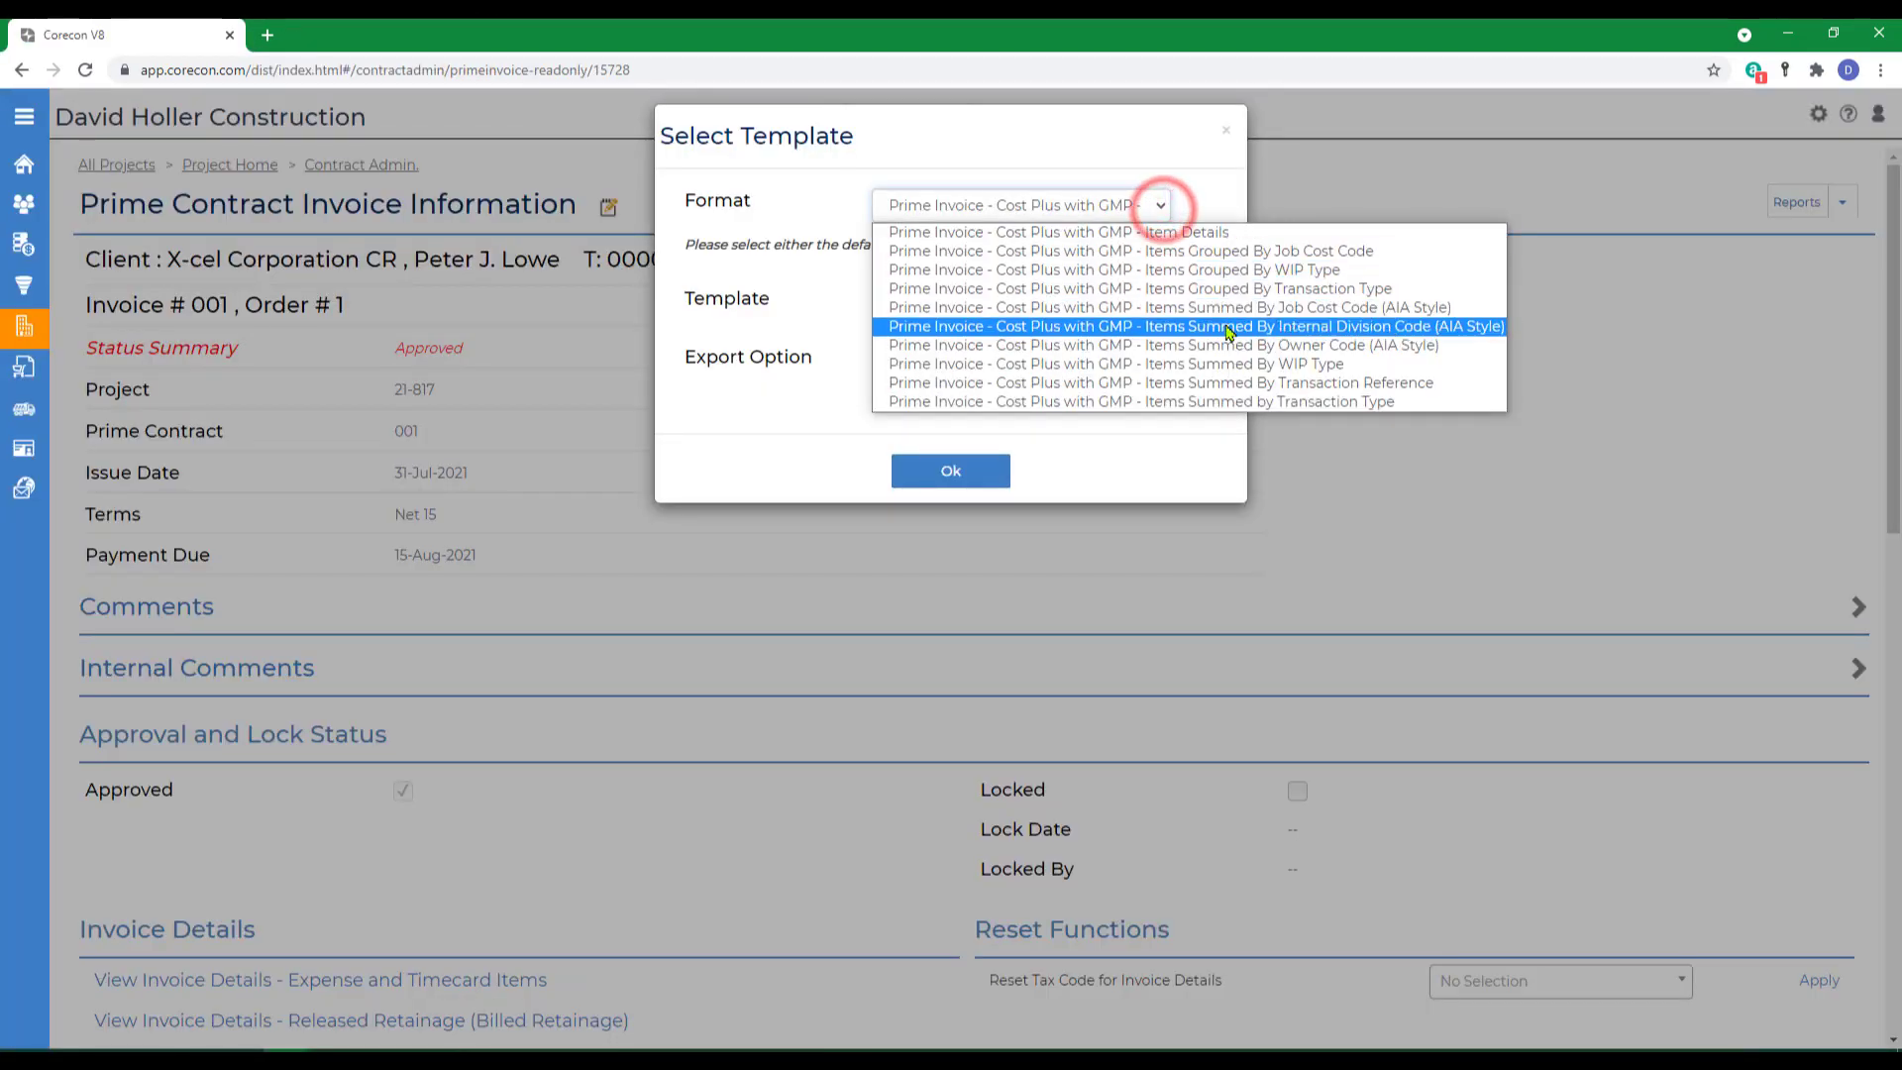
pyautogui.click(1227, 383)
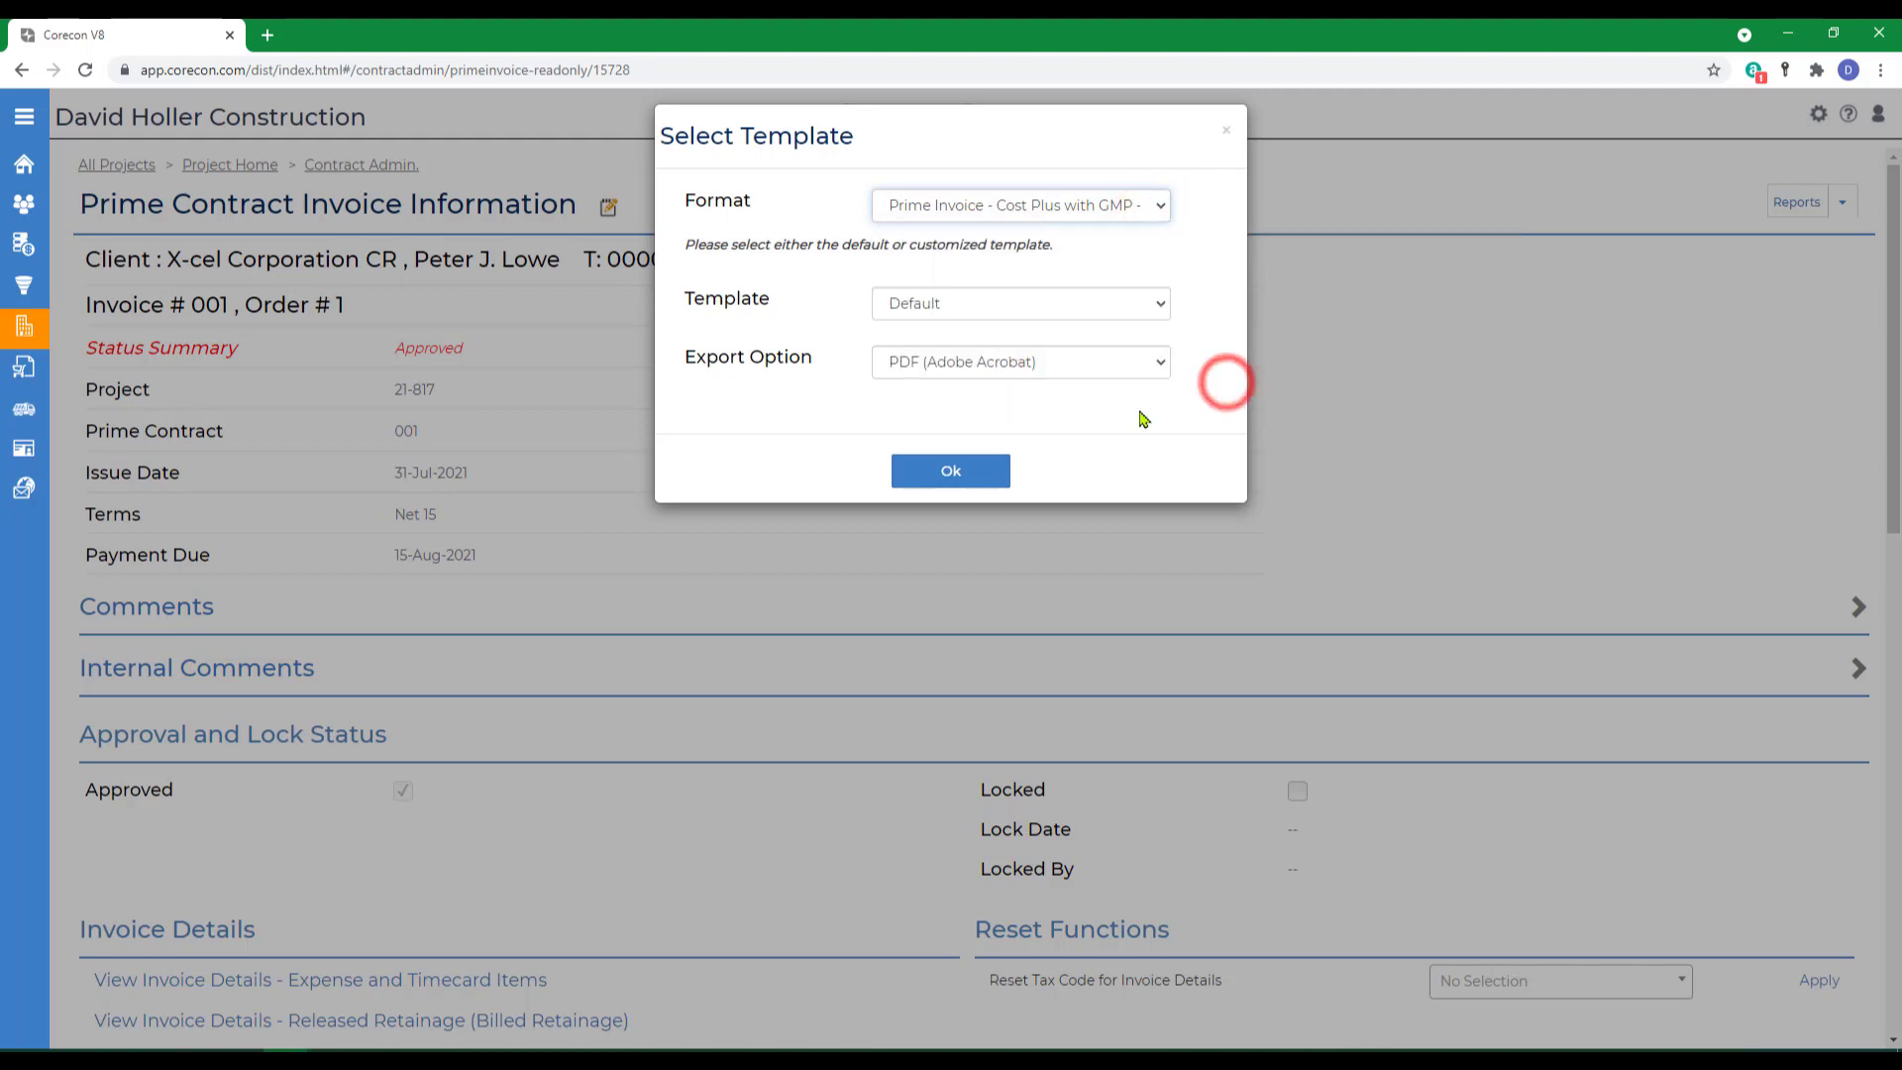
pyautogui.click(948, 474)
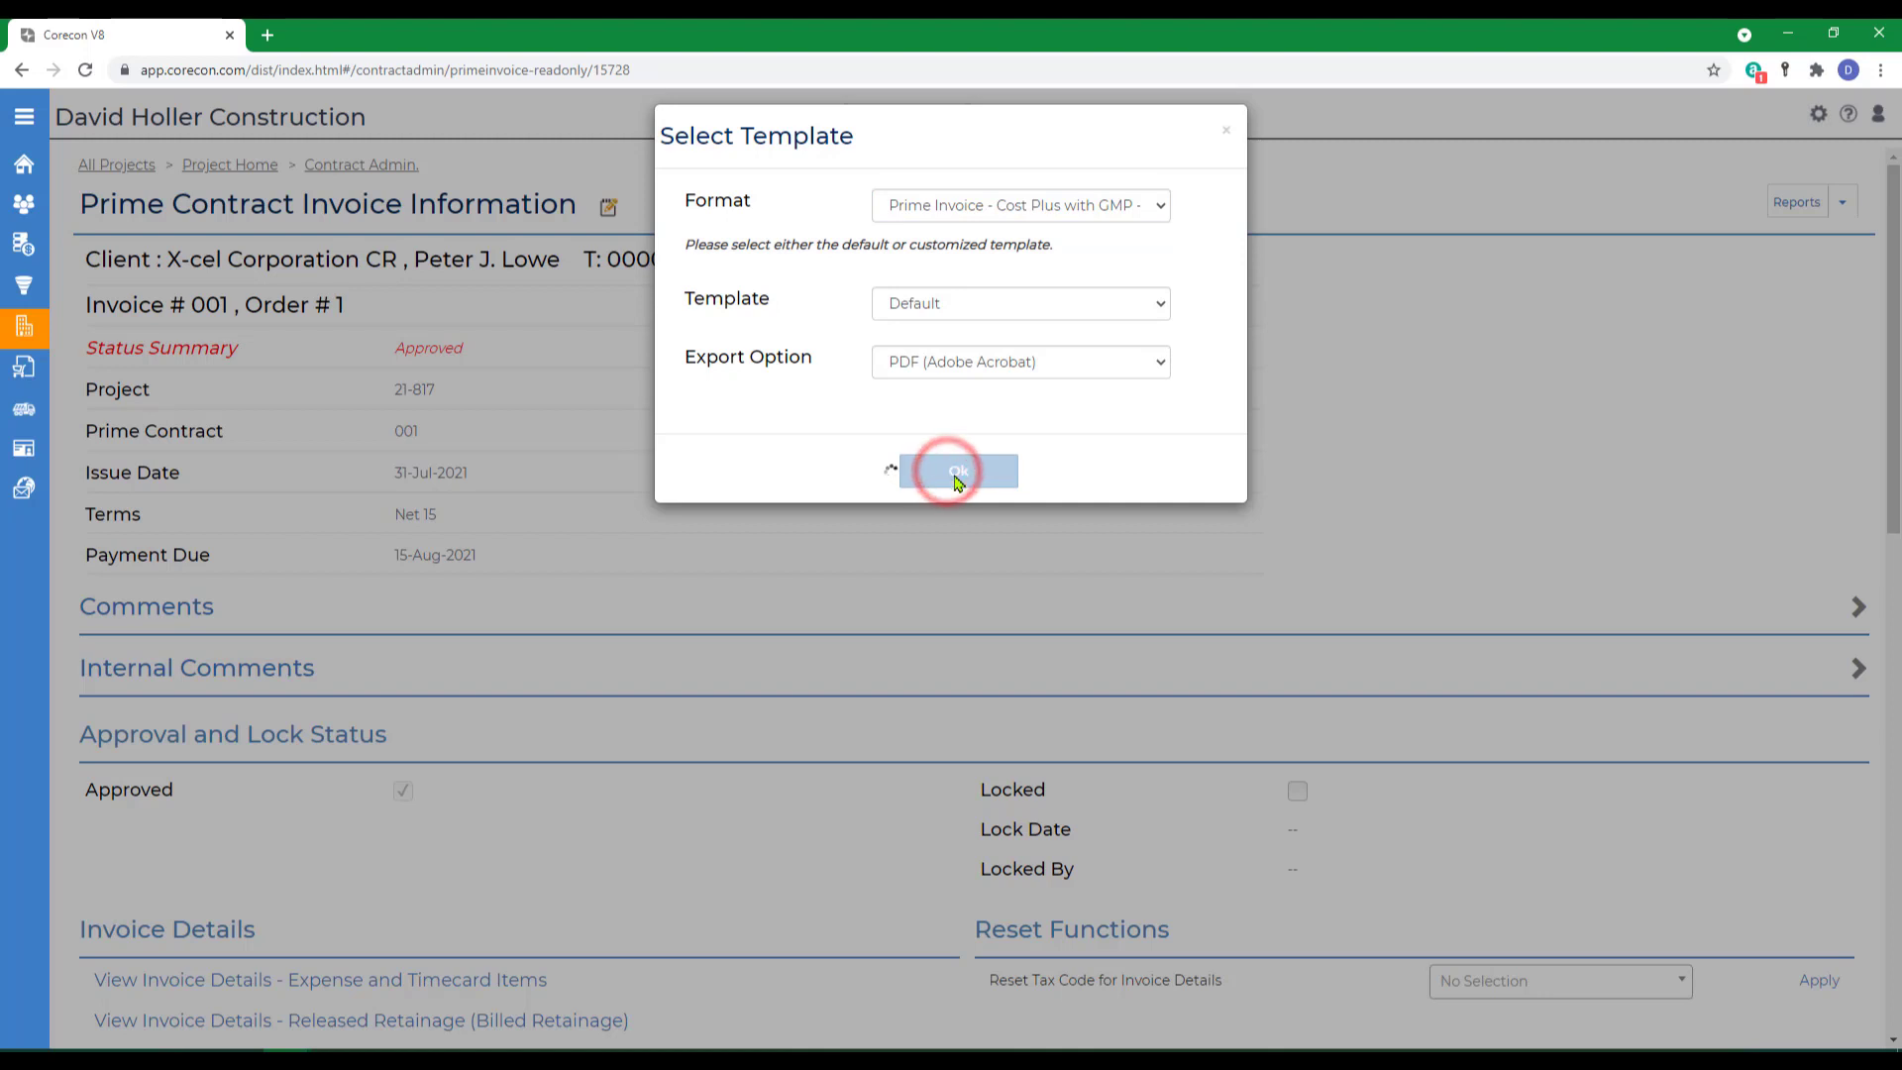
pyautogui.scroll(-3, 869, 570)
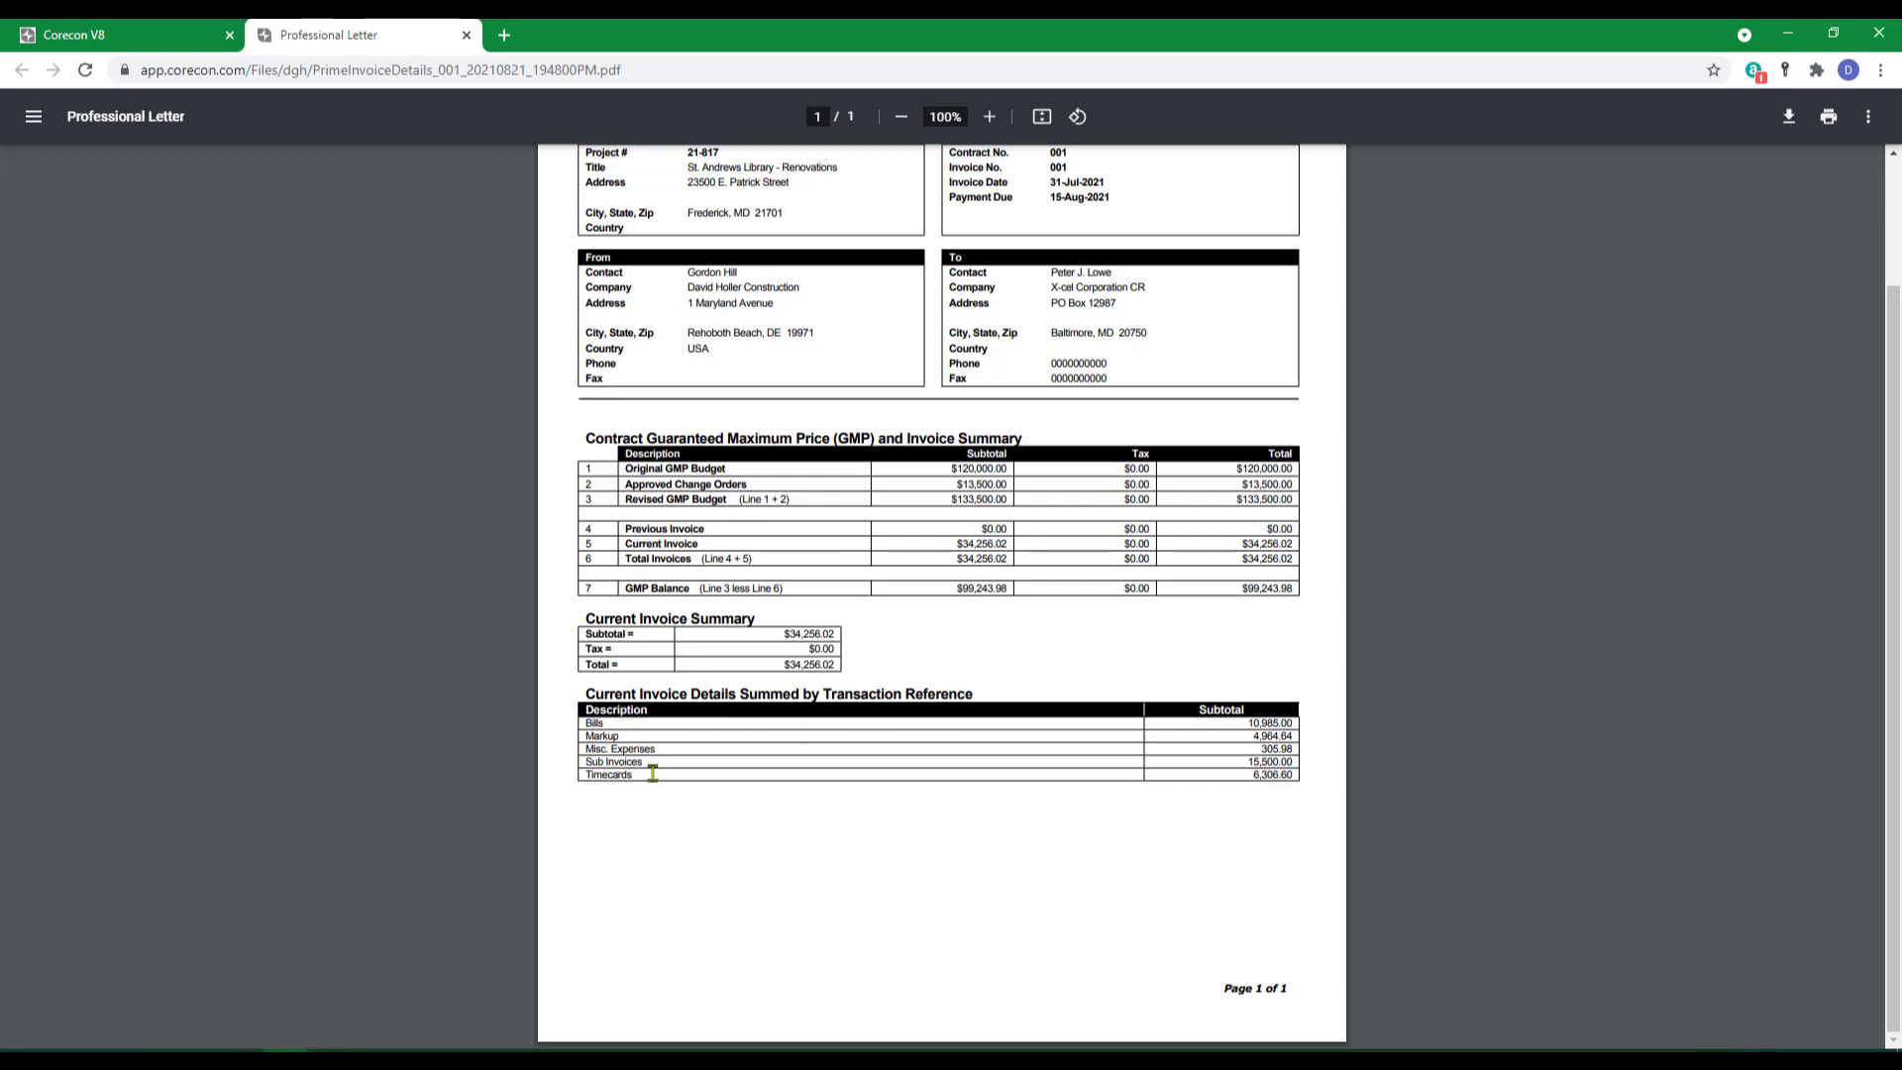
pyautogui.click(467, 35)
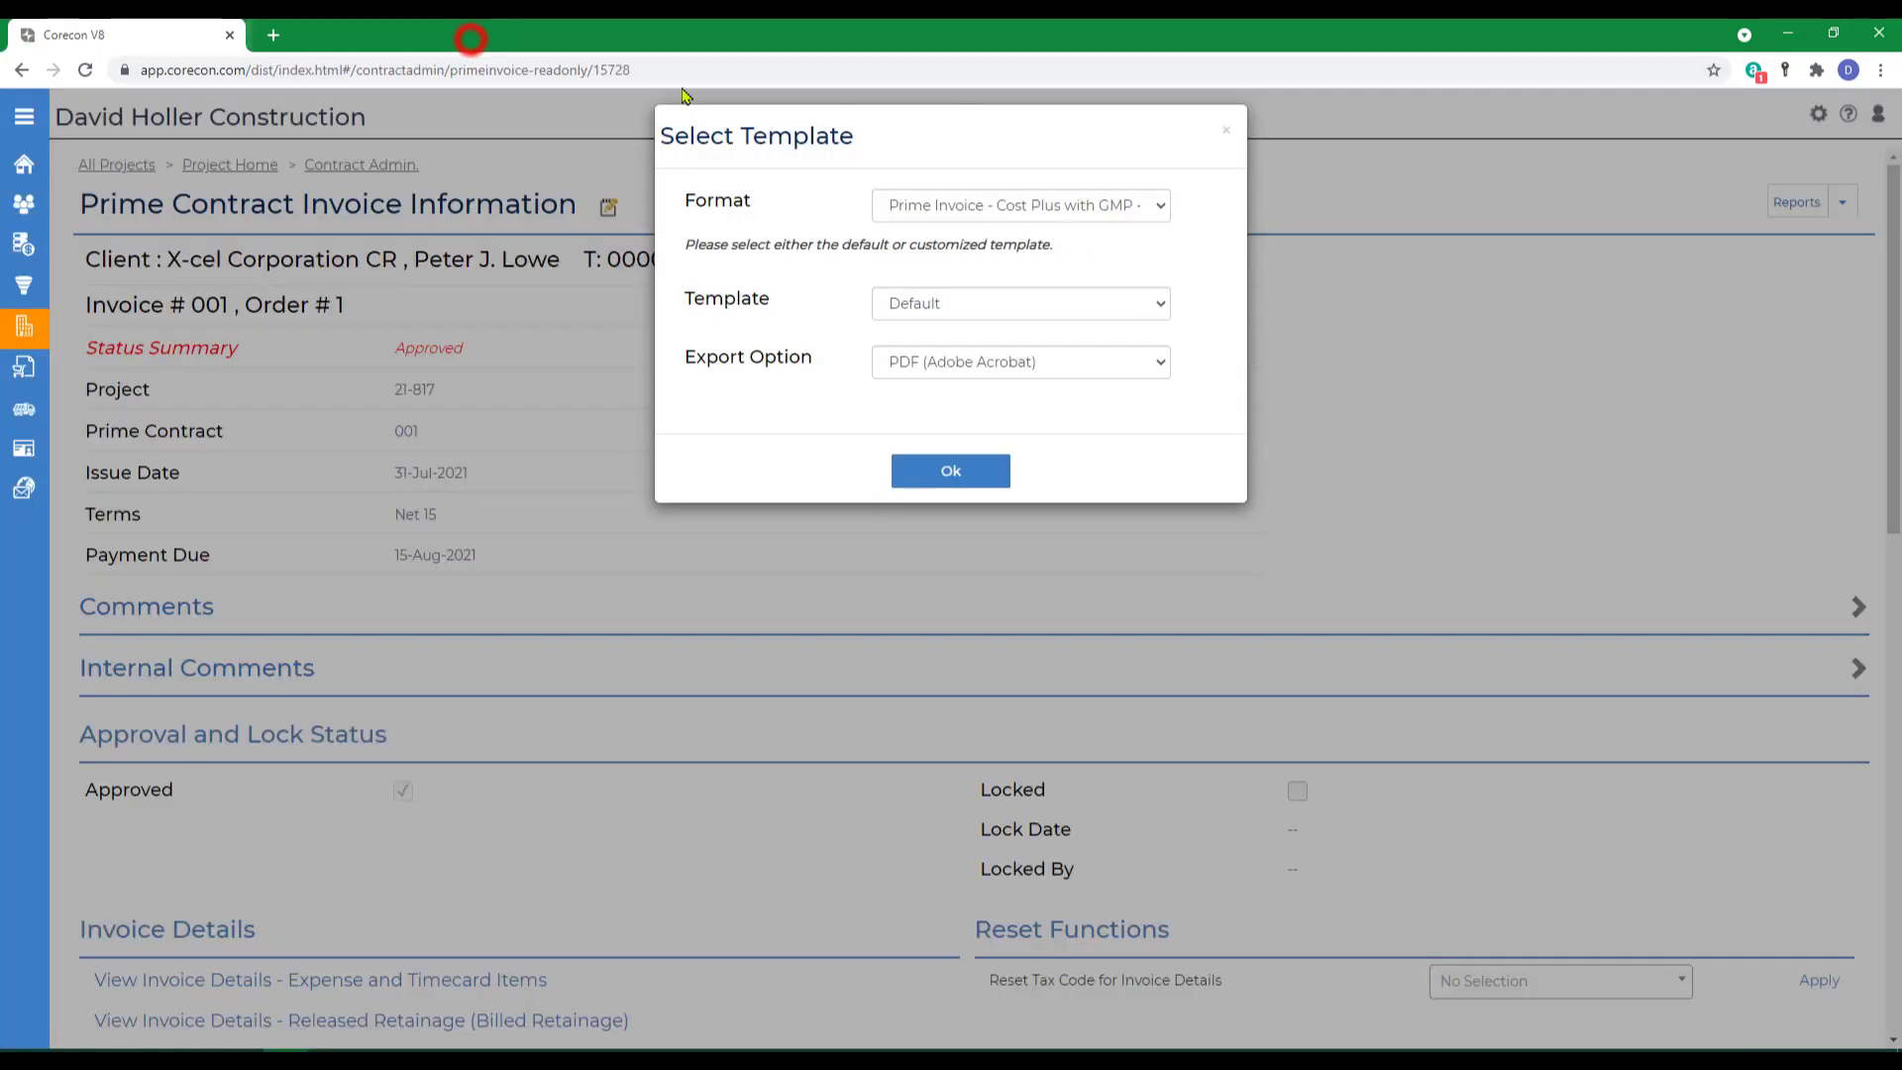
# Check the export options offered for the invoice report and close the template dialog without exporting.
pyautogui.click(1160, 363)
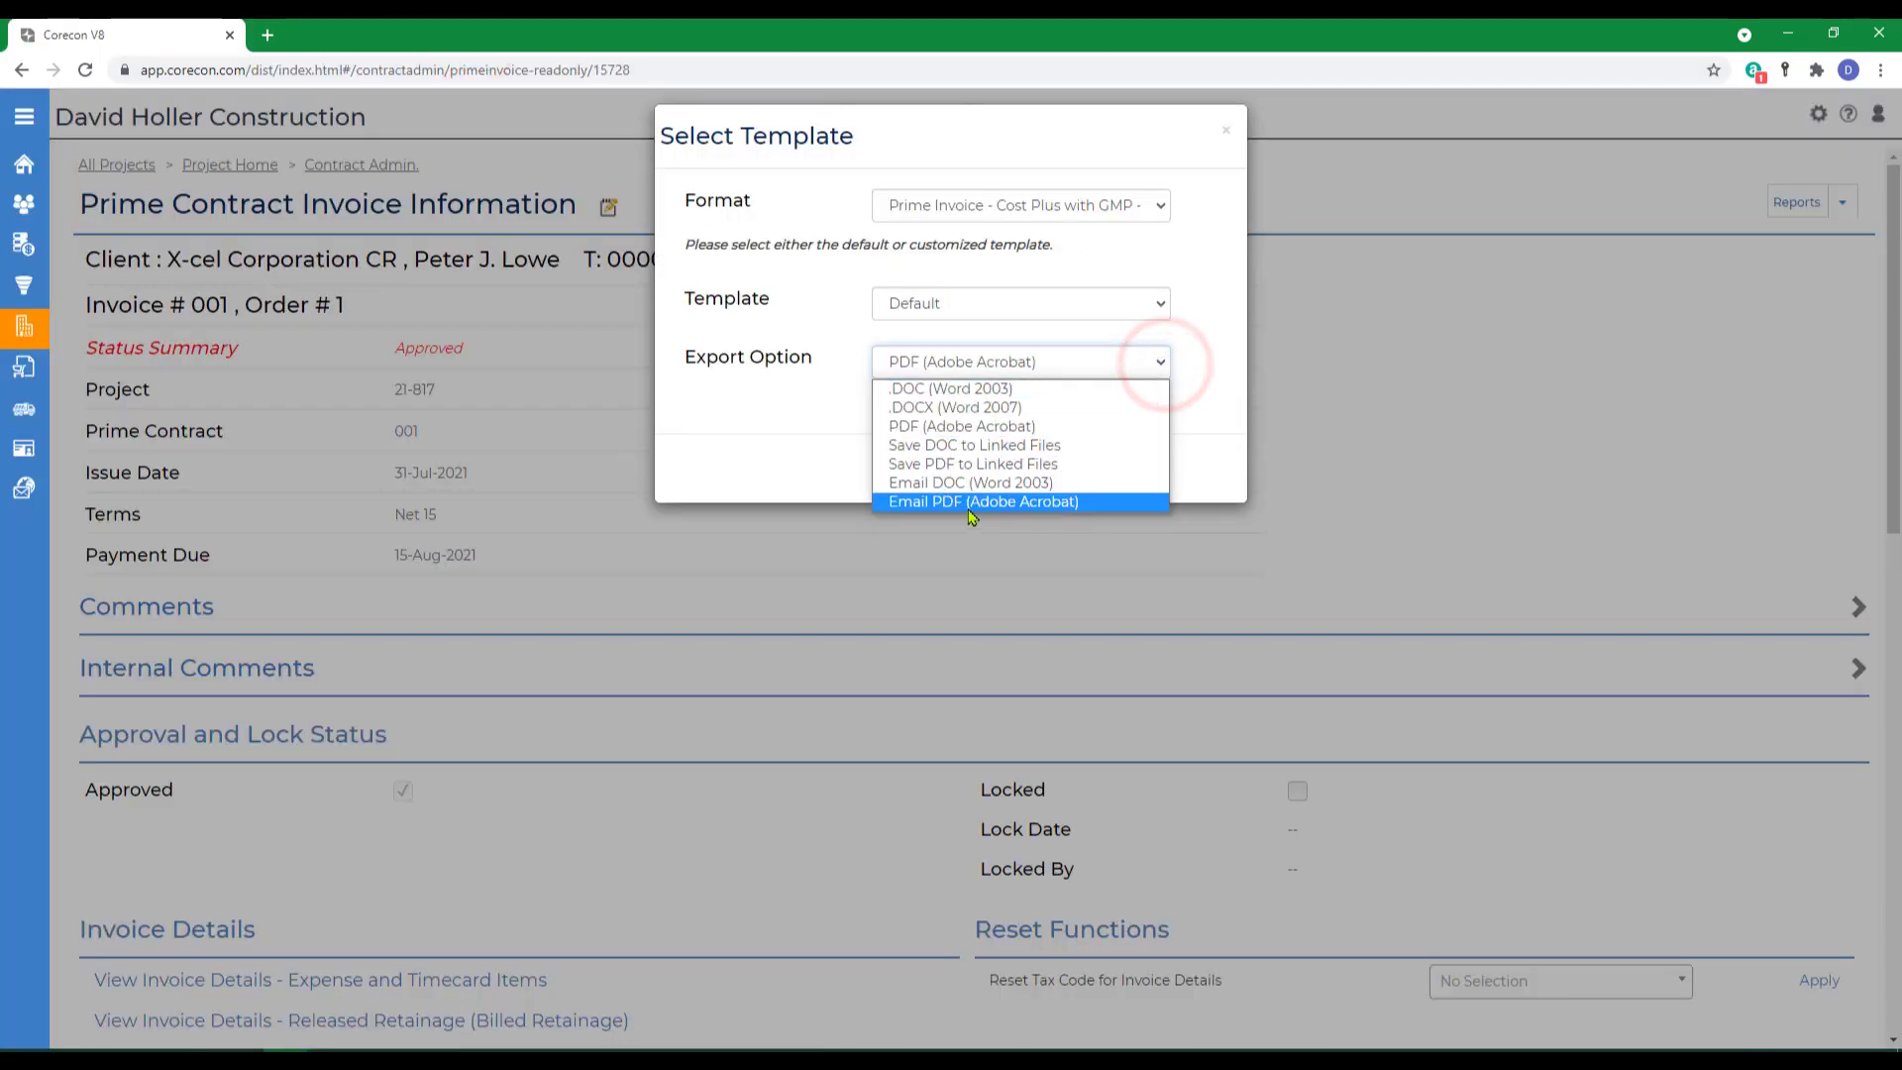
pyautogui.click(1221, 138)
pyautogui.click(1221, 138)
# Look up the Prime Invoice Lien Waiver among the reports available for the invoice.
pyautogui.click(1845, 206)
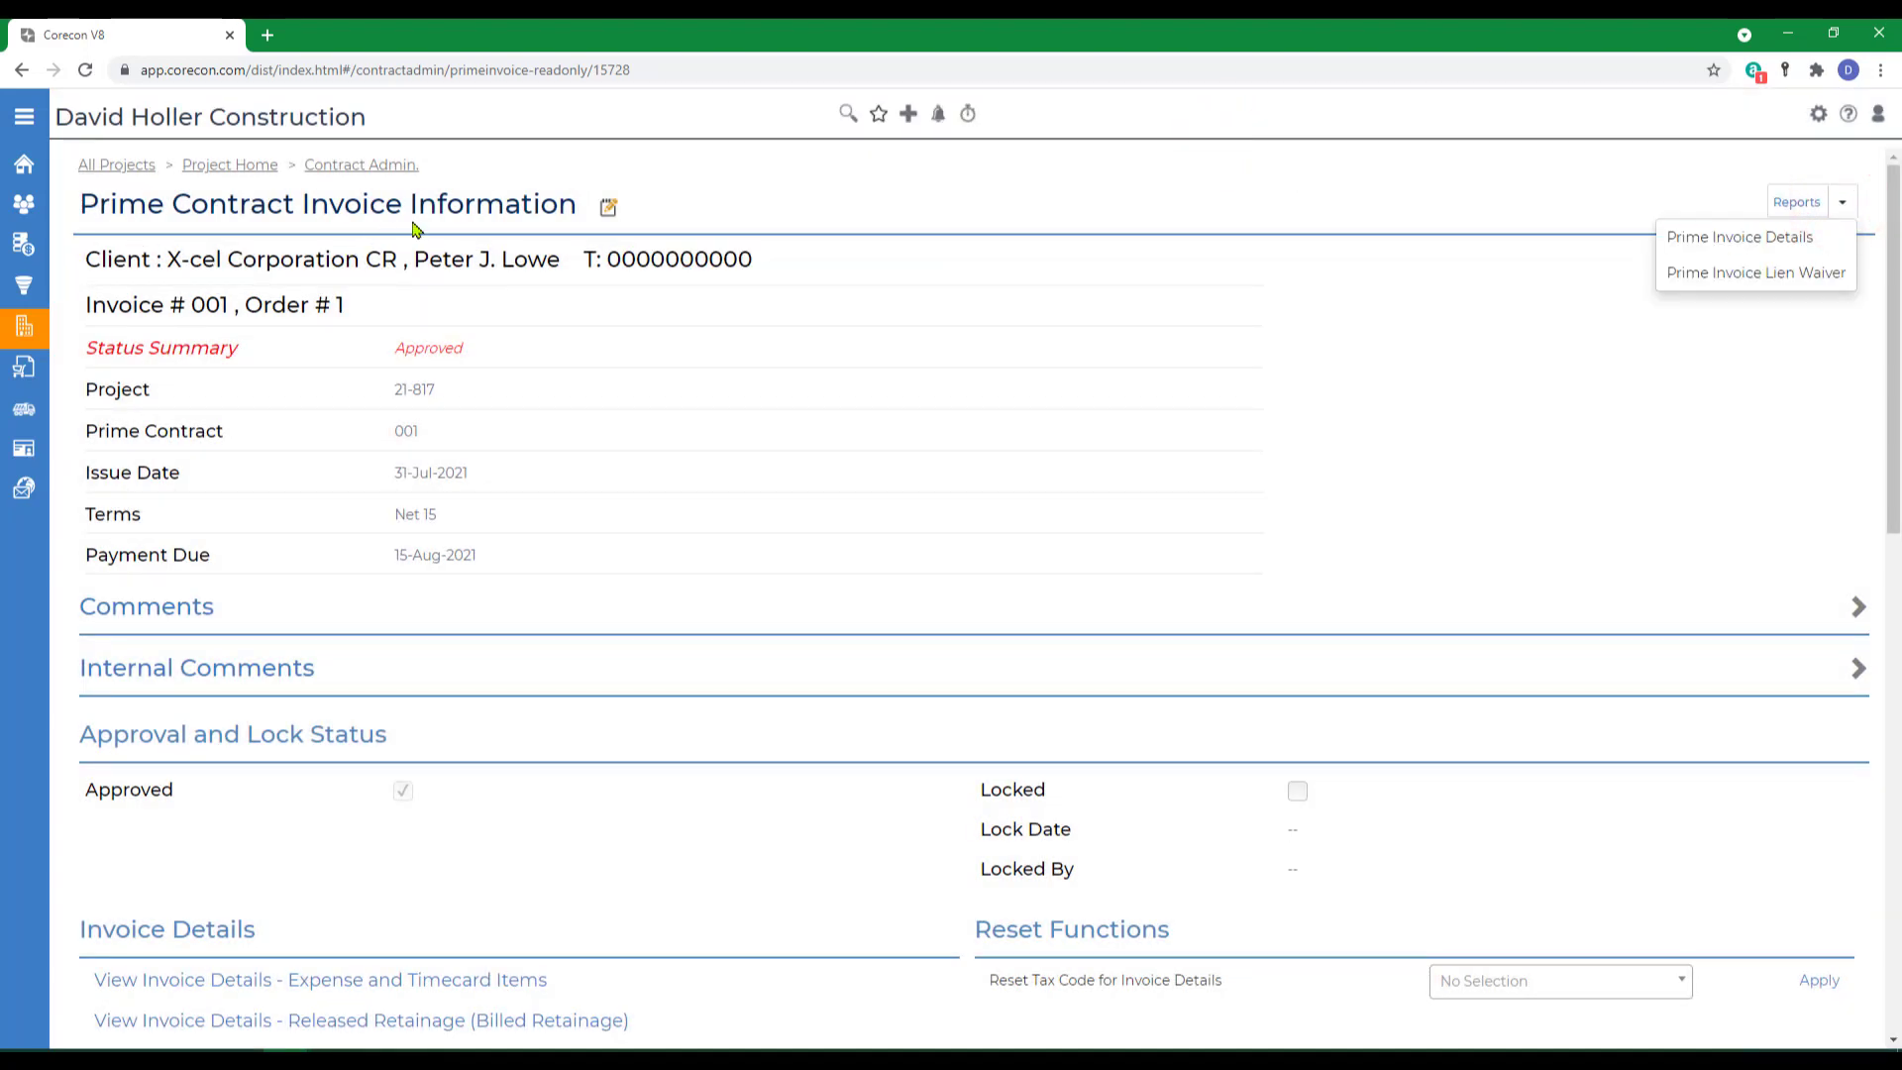
pyautogui.click(1764, 287)
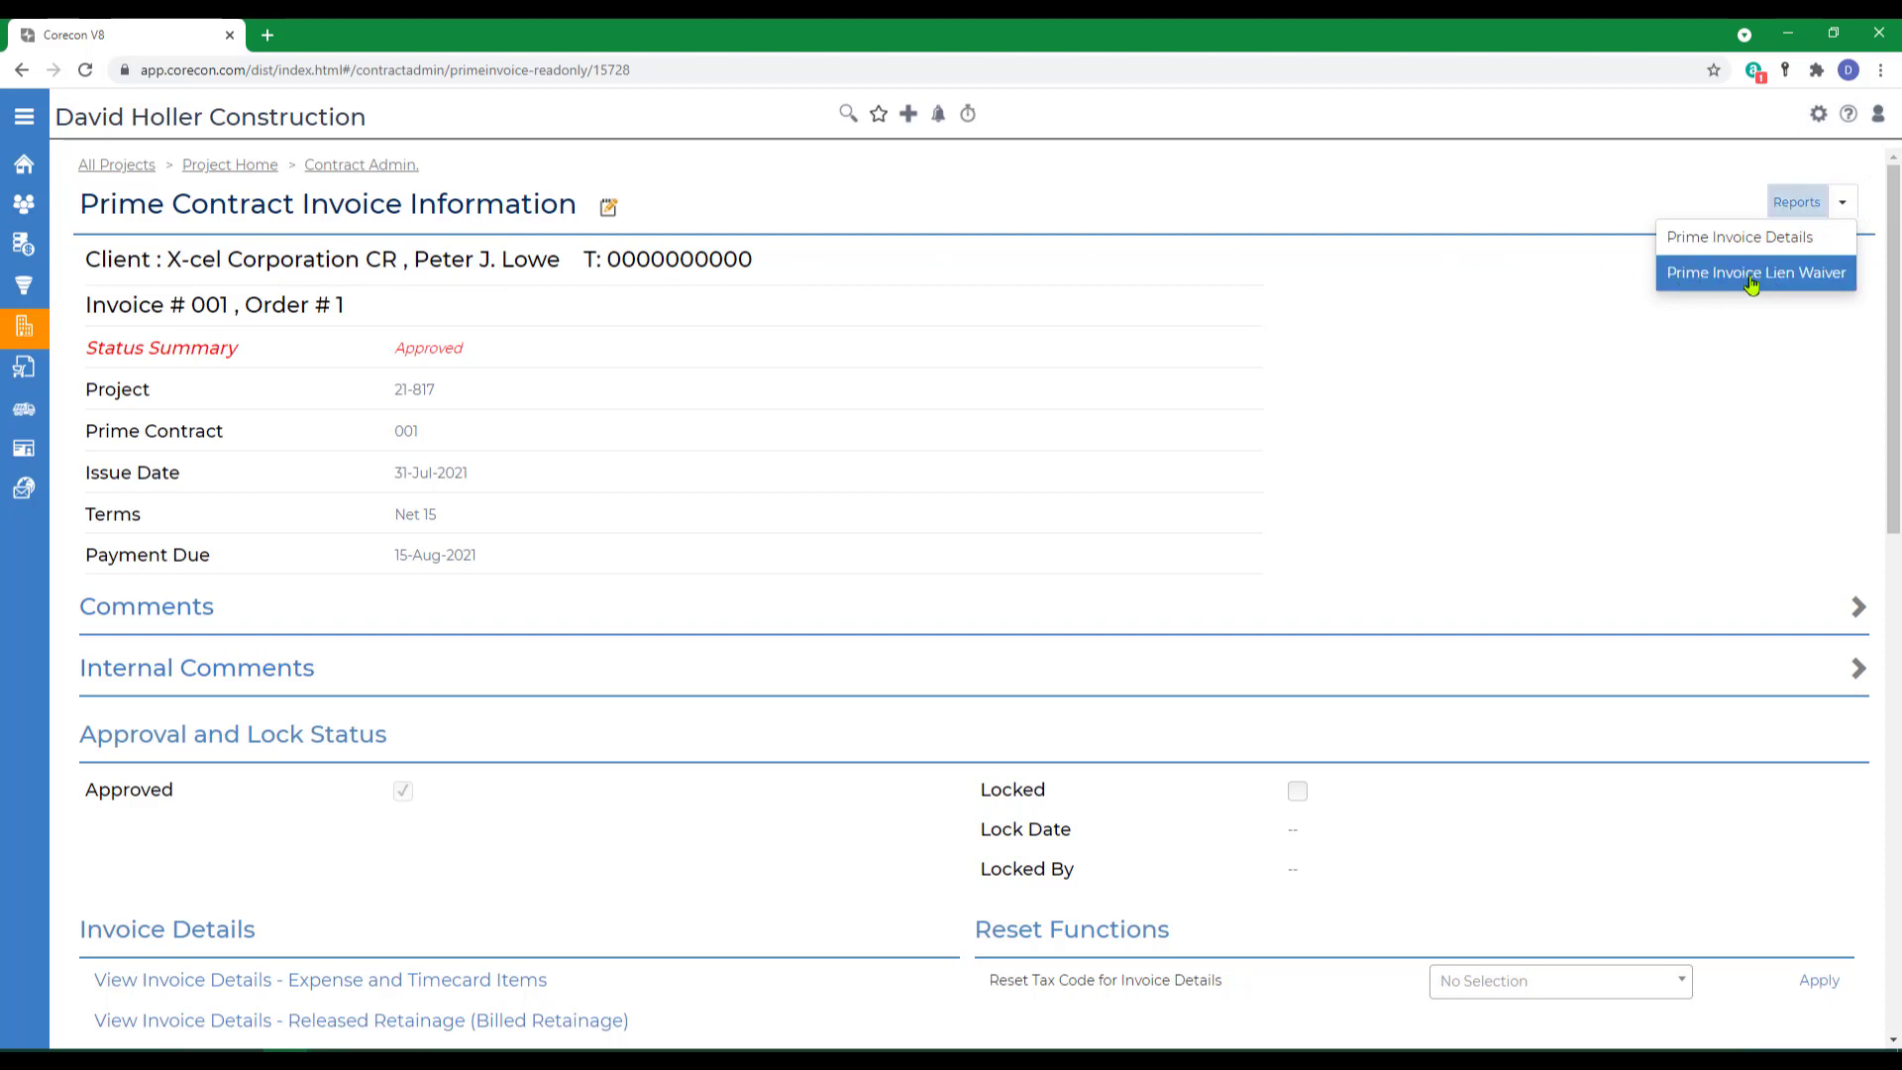
pyautogui.click(1755, 284)
pyautogui.click(1193, 381)
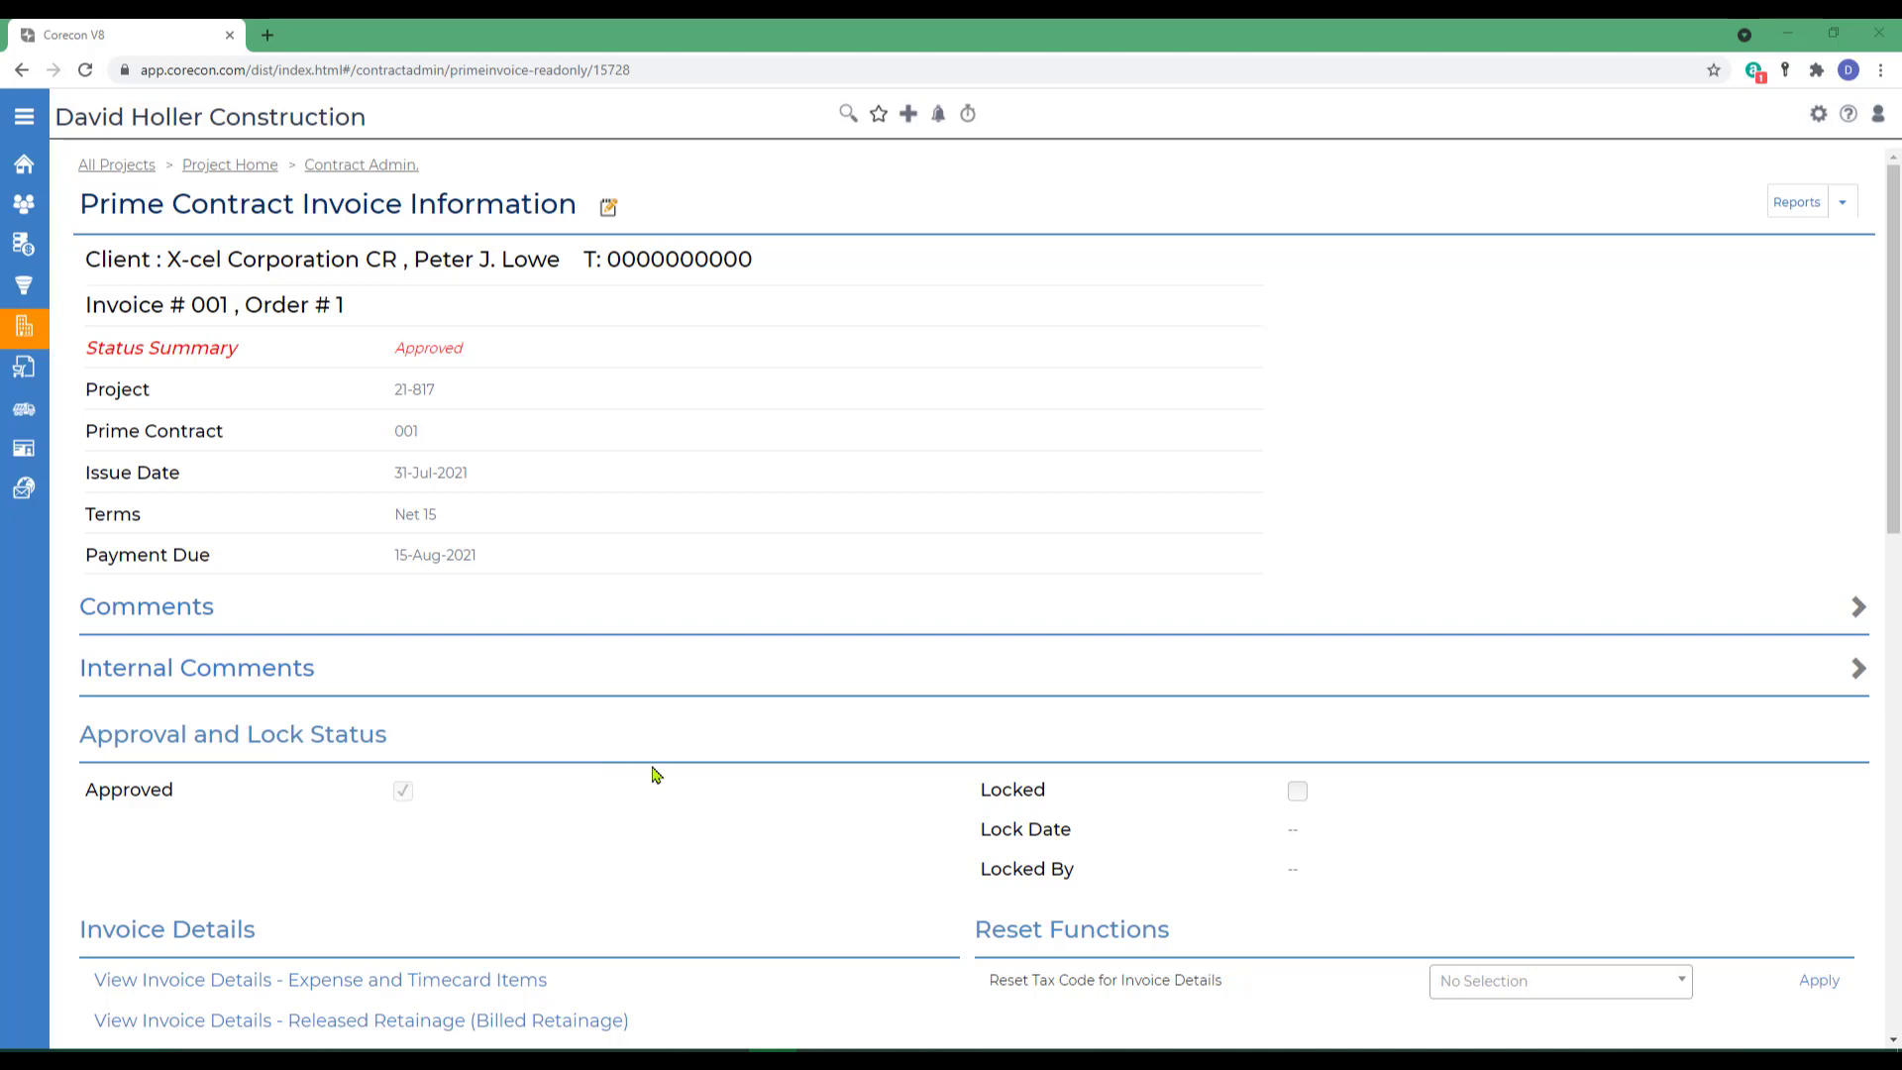
# Open the online help and go to the Prime Contract Invoice overview under Contract Administration.
pyautogui.click(1849, 115)
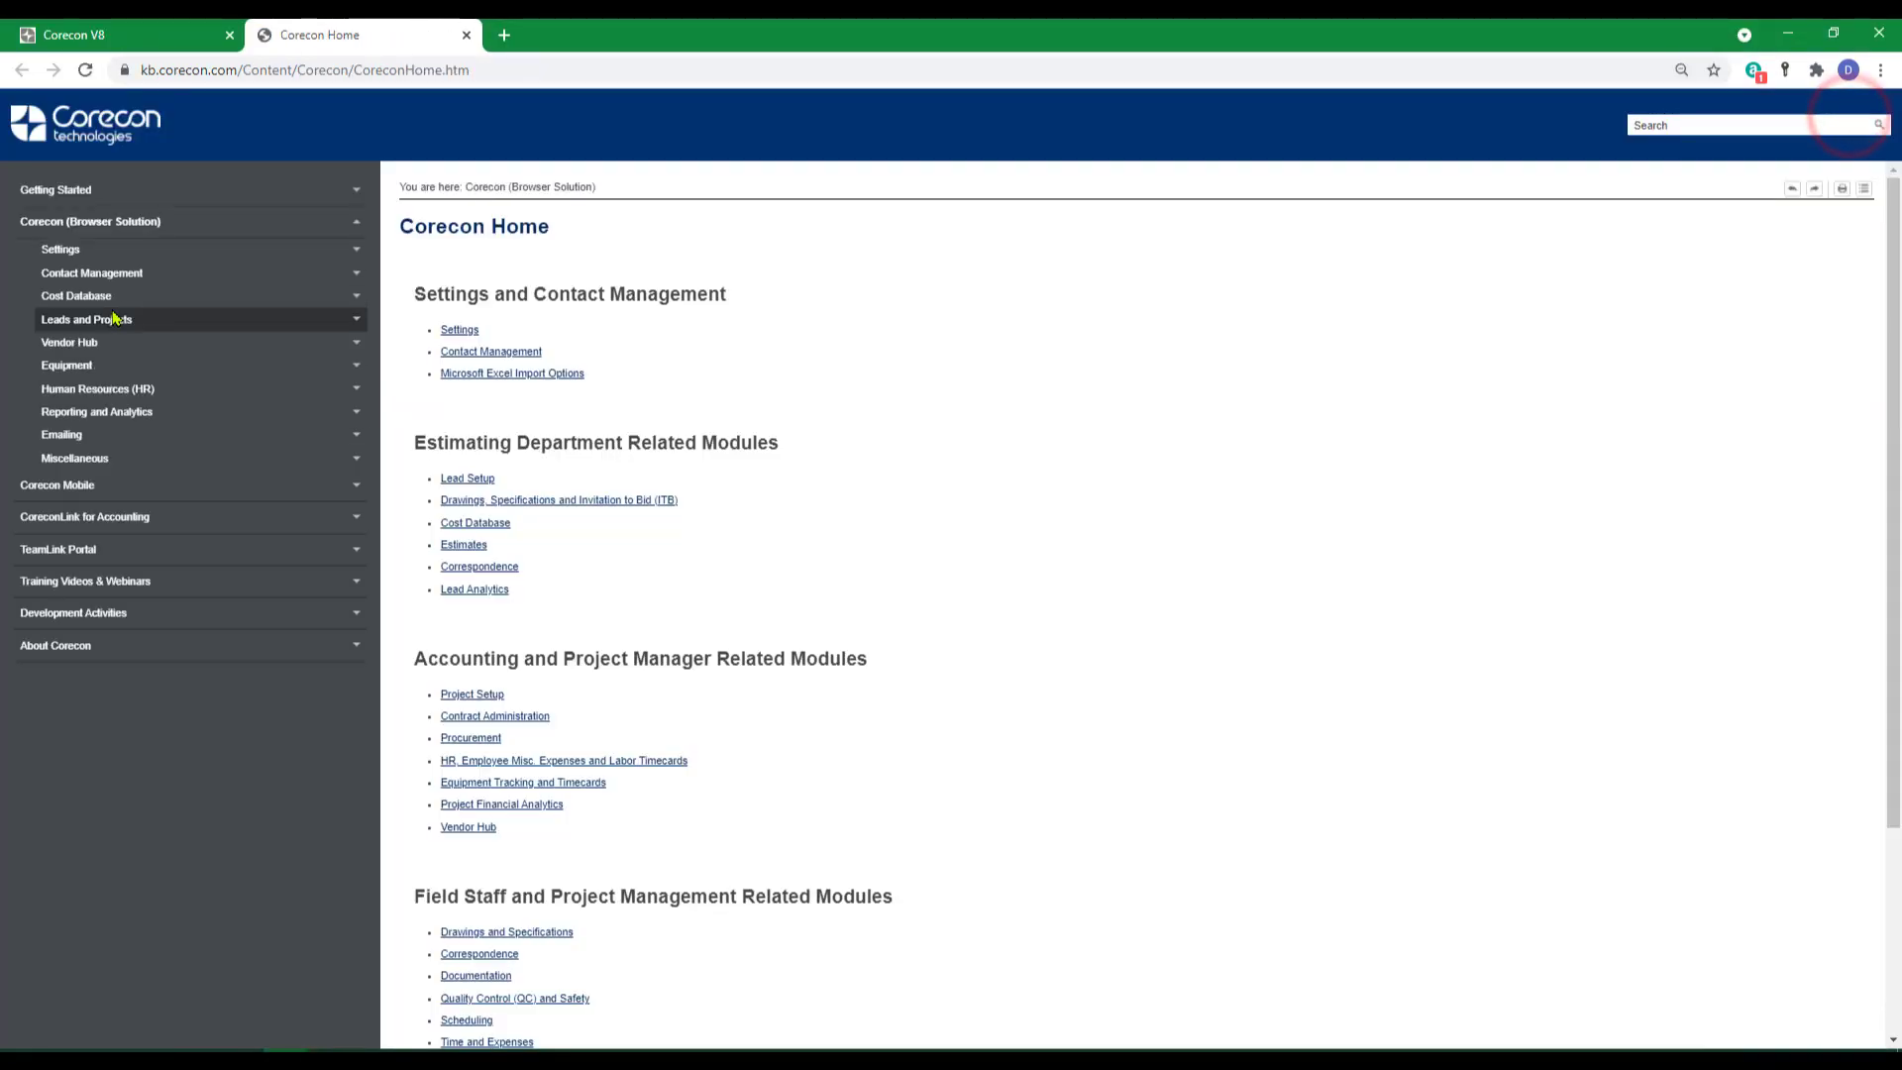
pyautogui.click(94, 327)
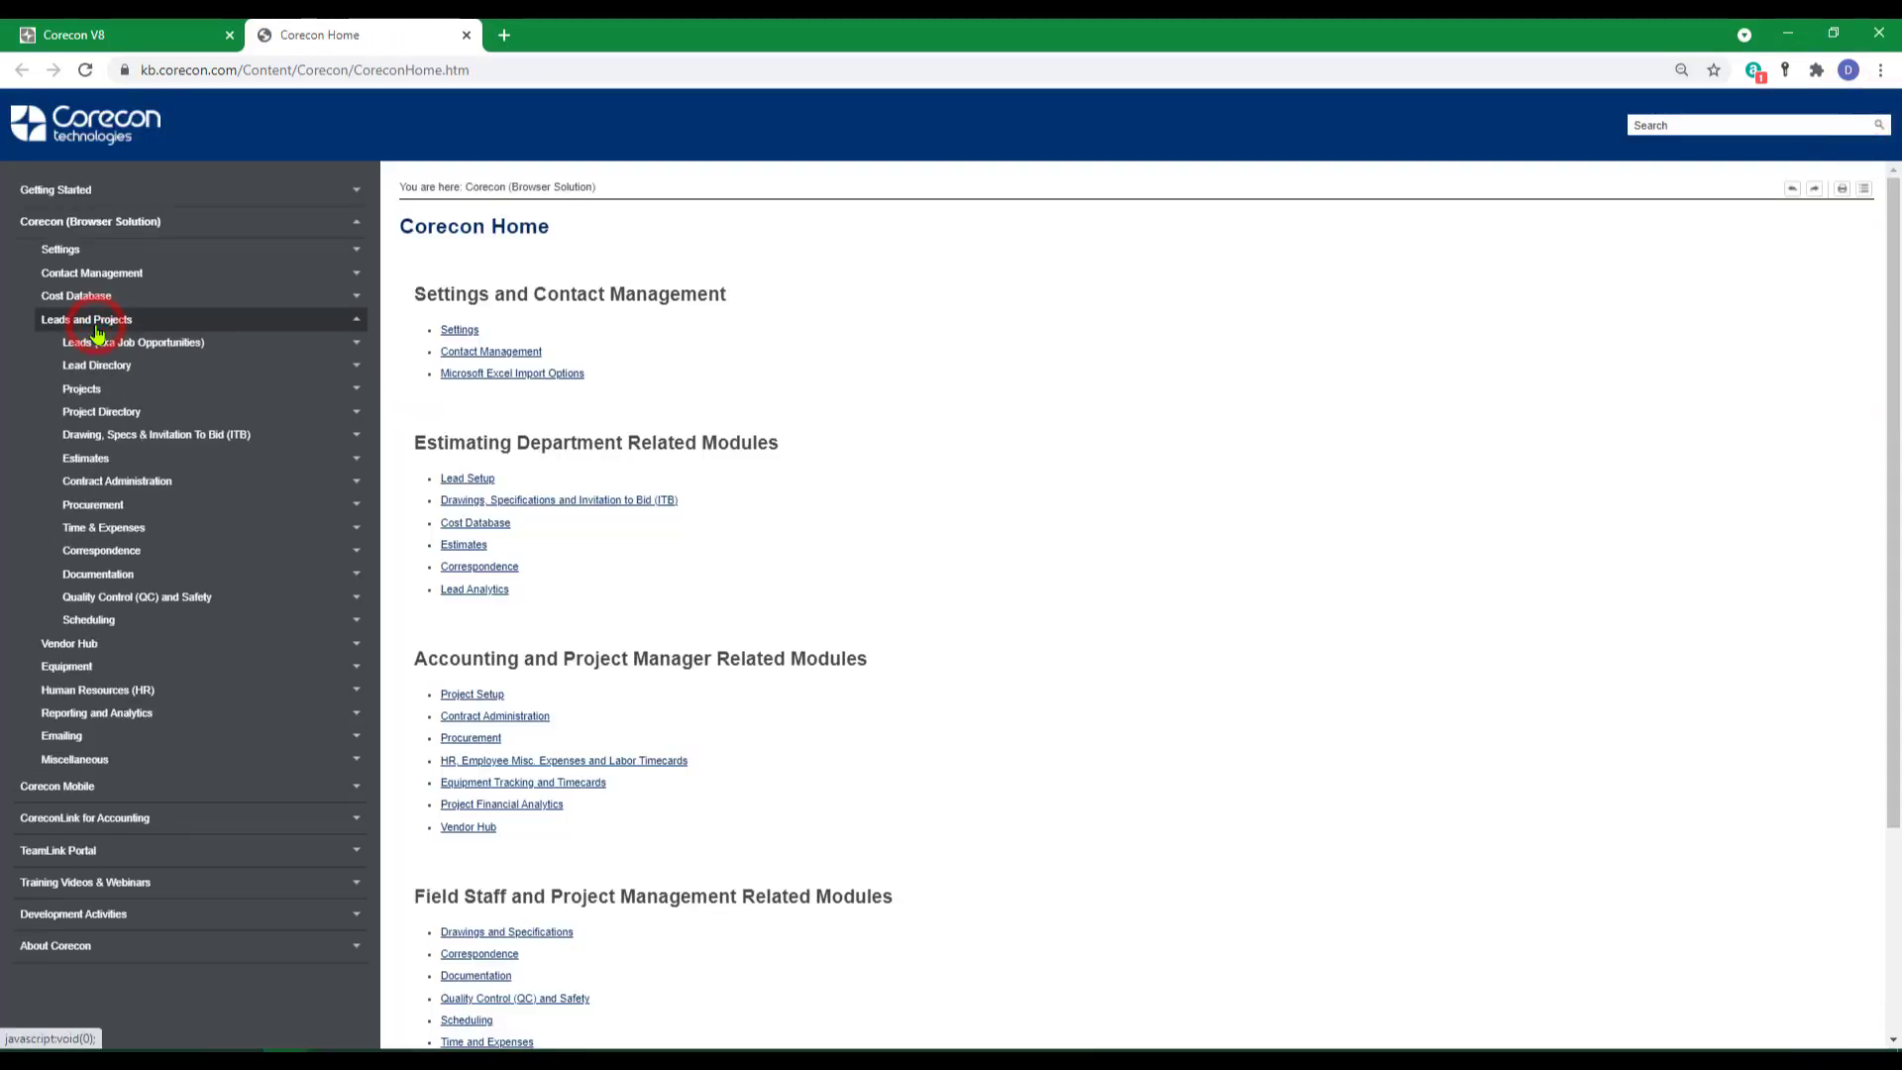
pyautogui.click(128, 483)
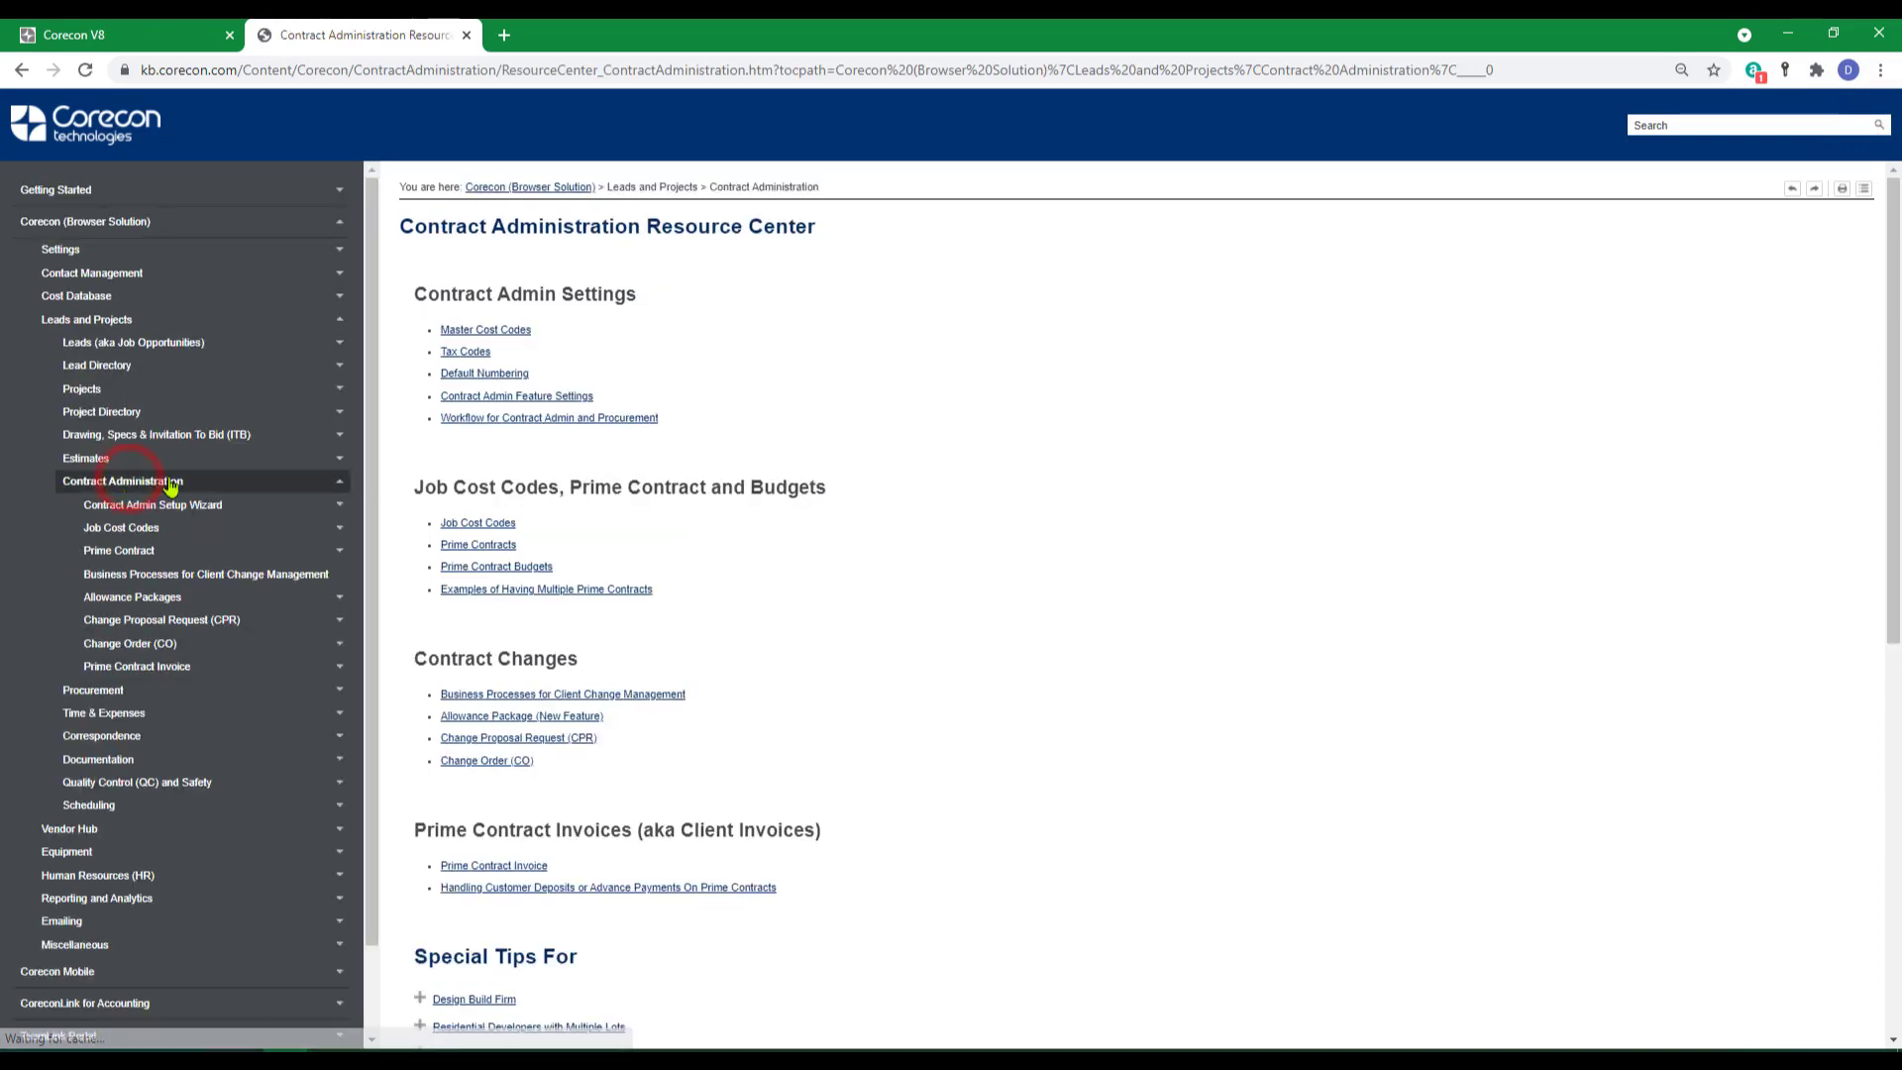
pyautogui.click(493, 867)
# Open the help article on adding invoices for Cost Plus Prime Contracts and examine its wizard steps.
pyautogui.scroll(-5, 684, 842)
pyautogui.scroll(2, 684, 840)
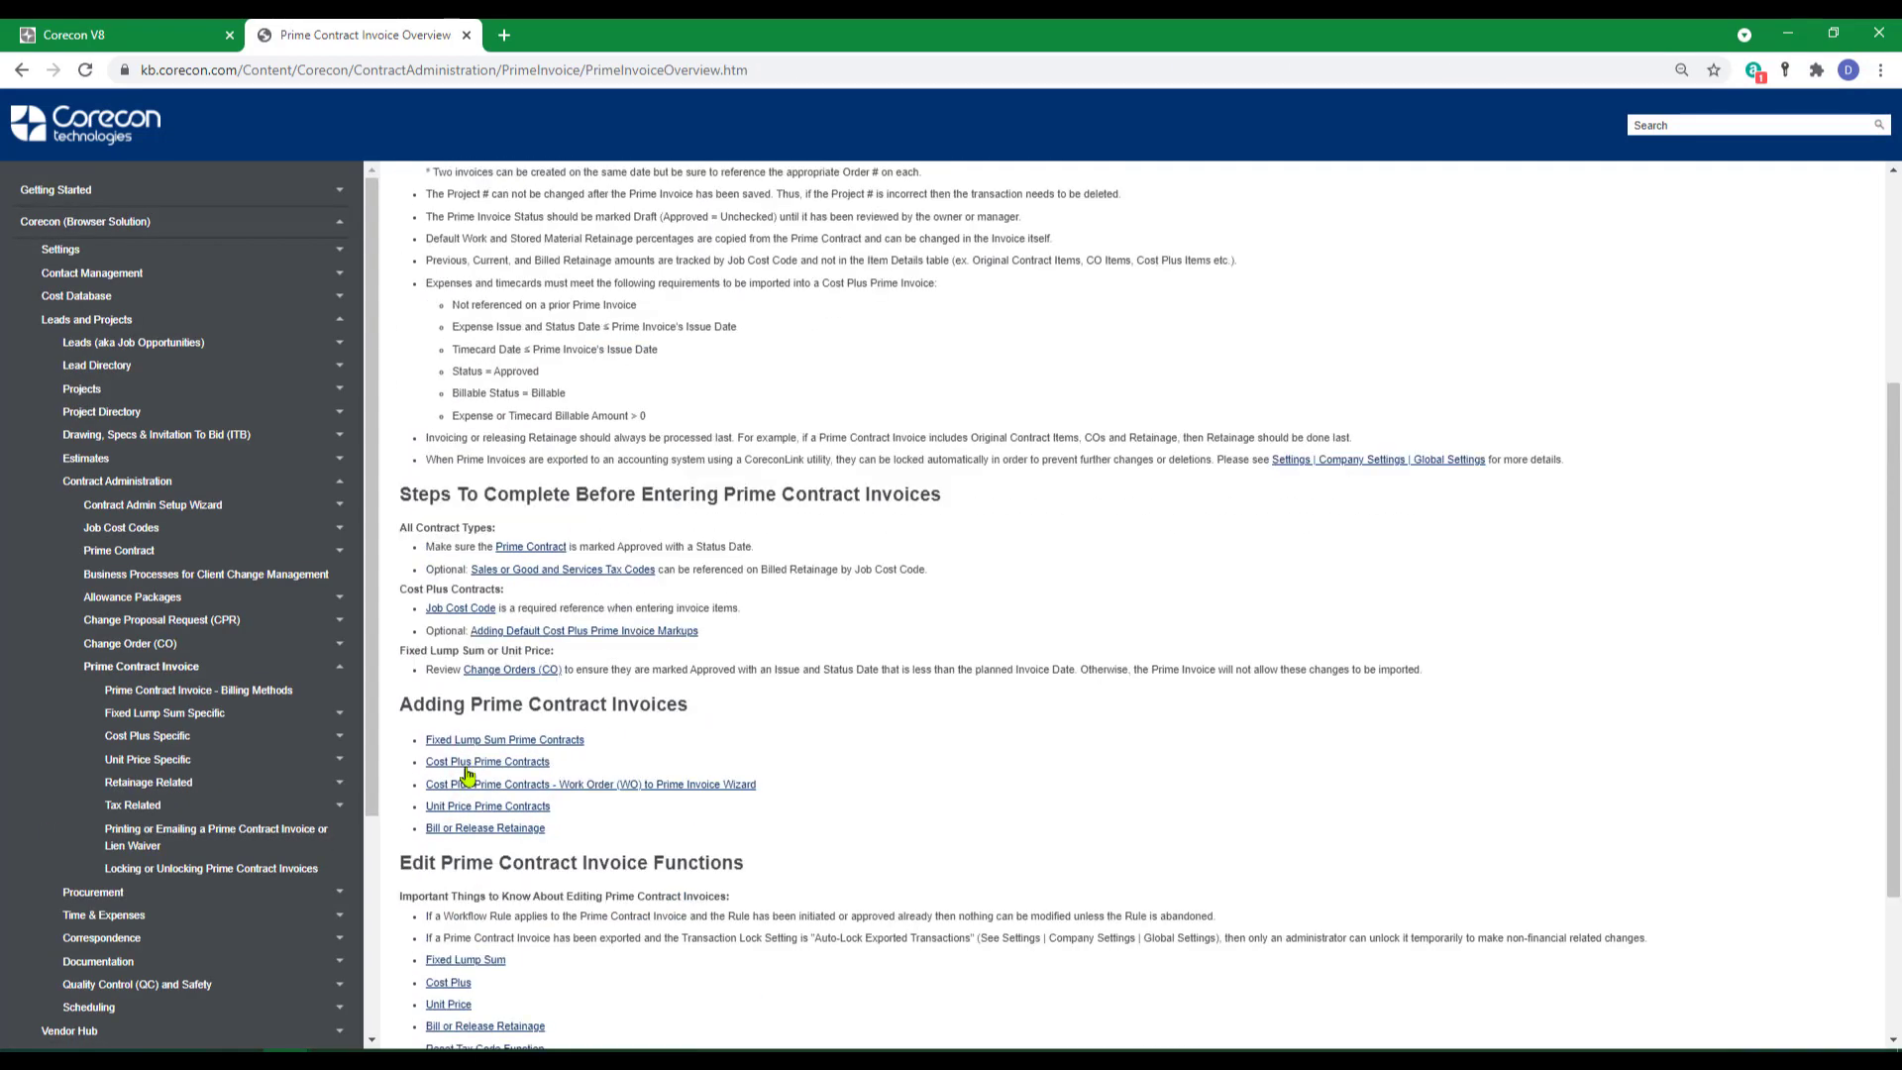
pyautogui.click(467, 765)
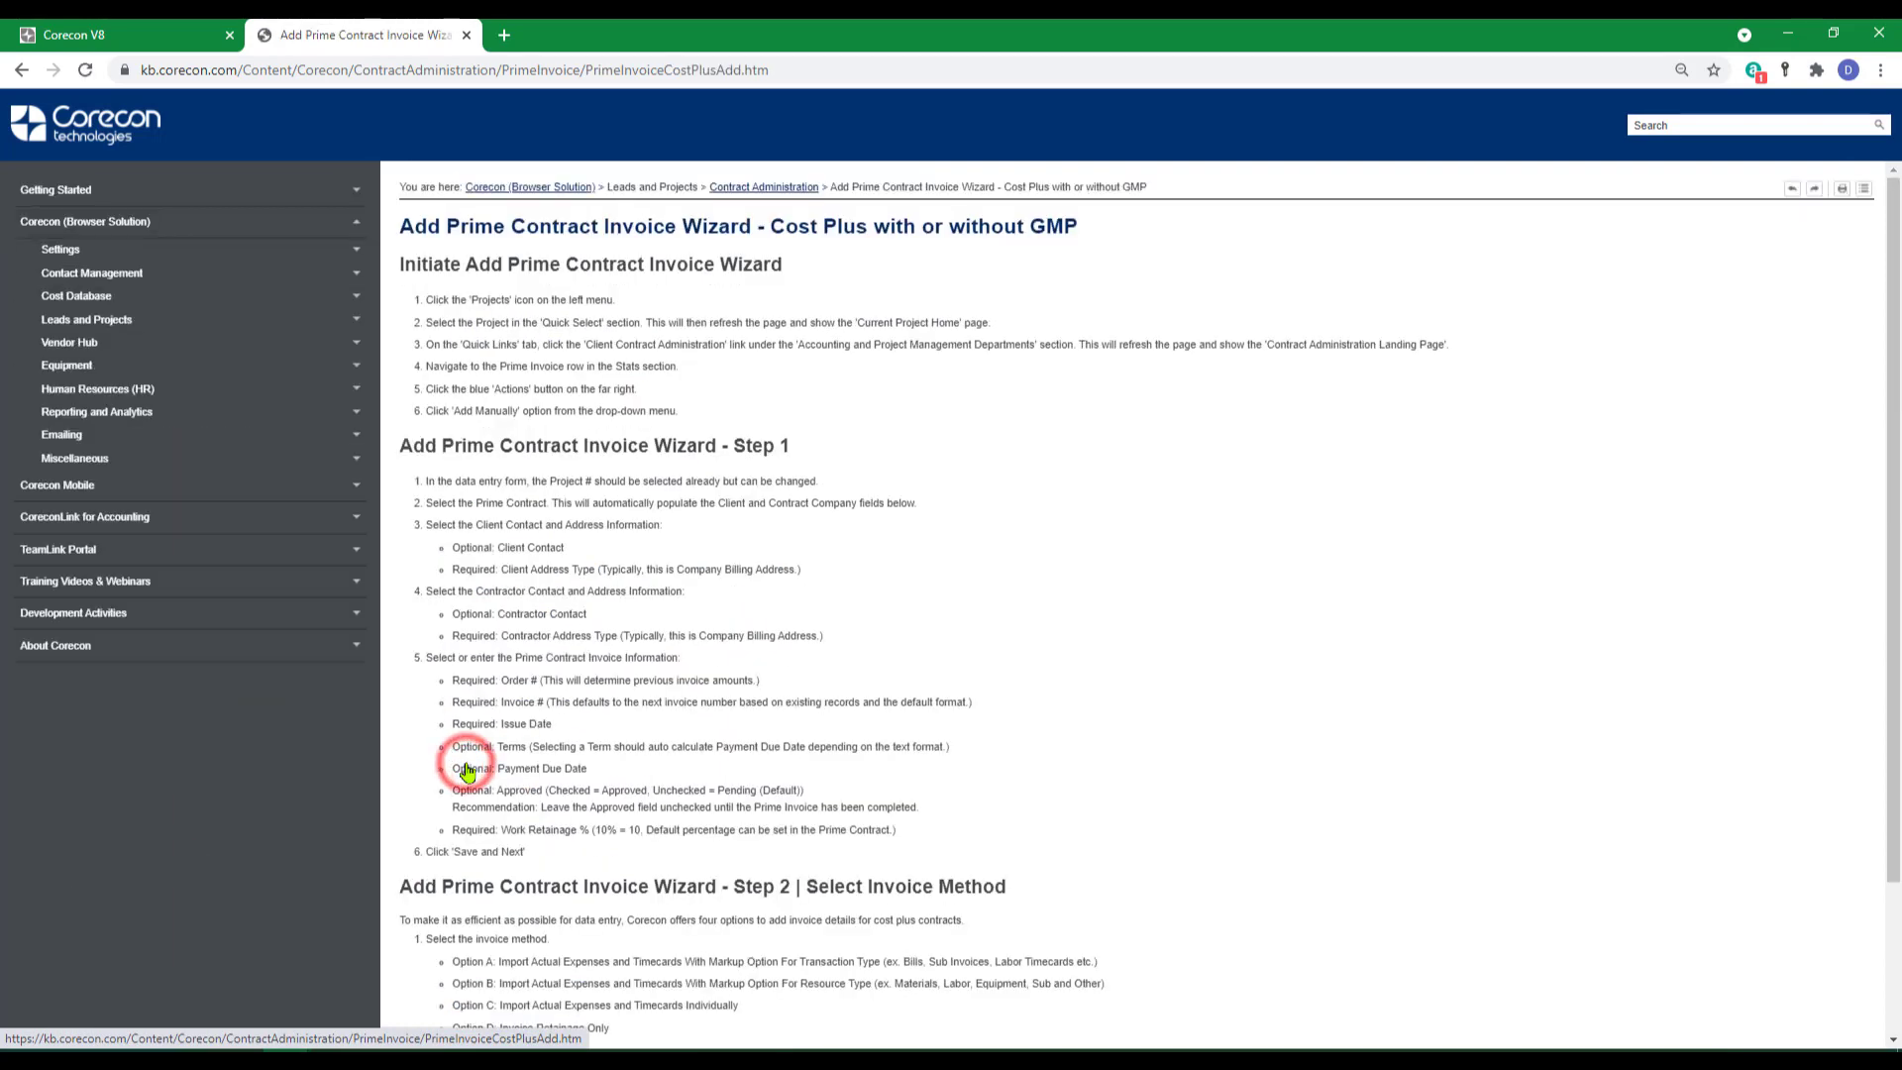
pyautogui.scroll(-1, 531, 753)
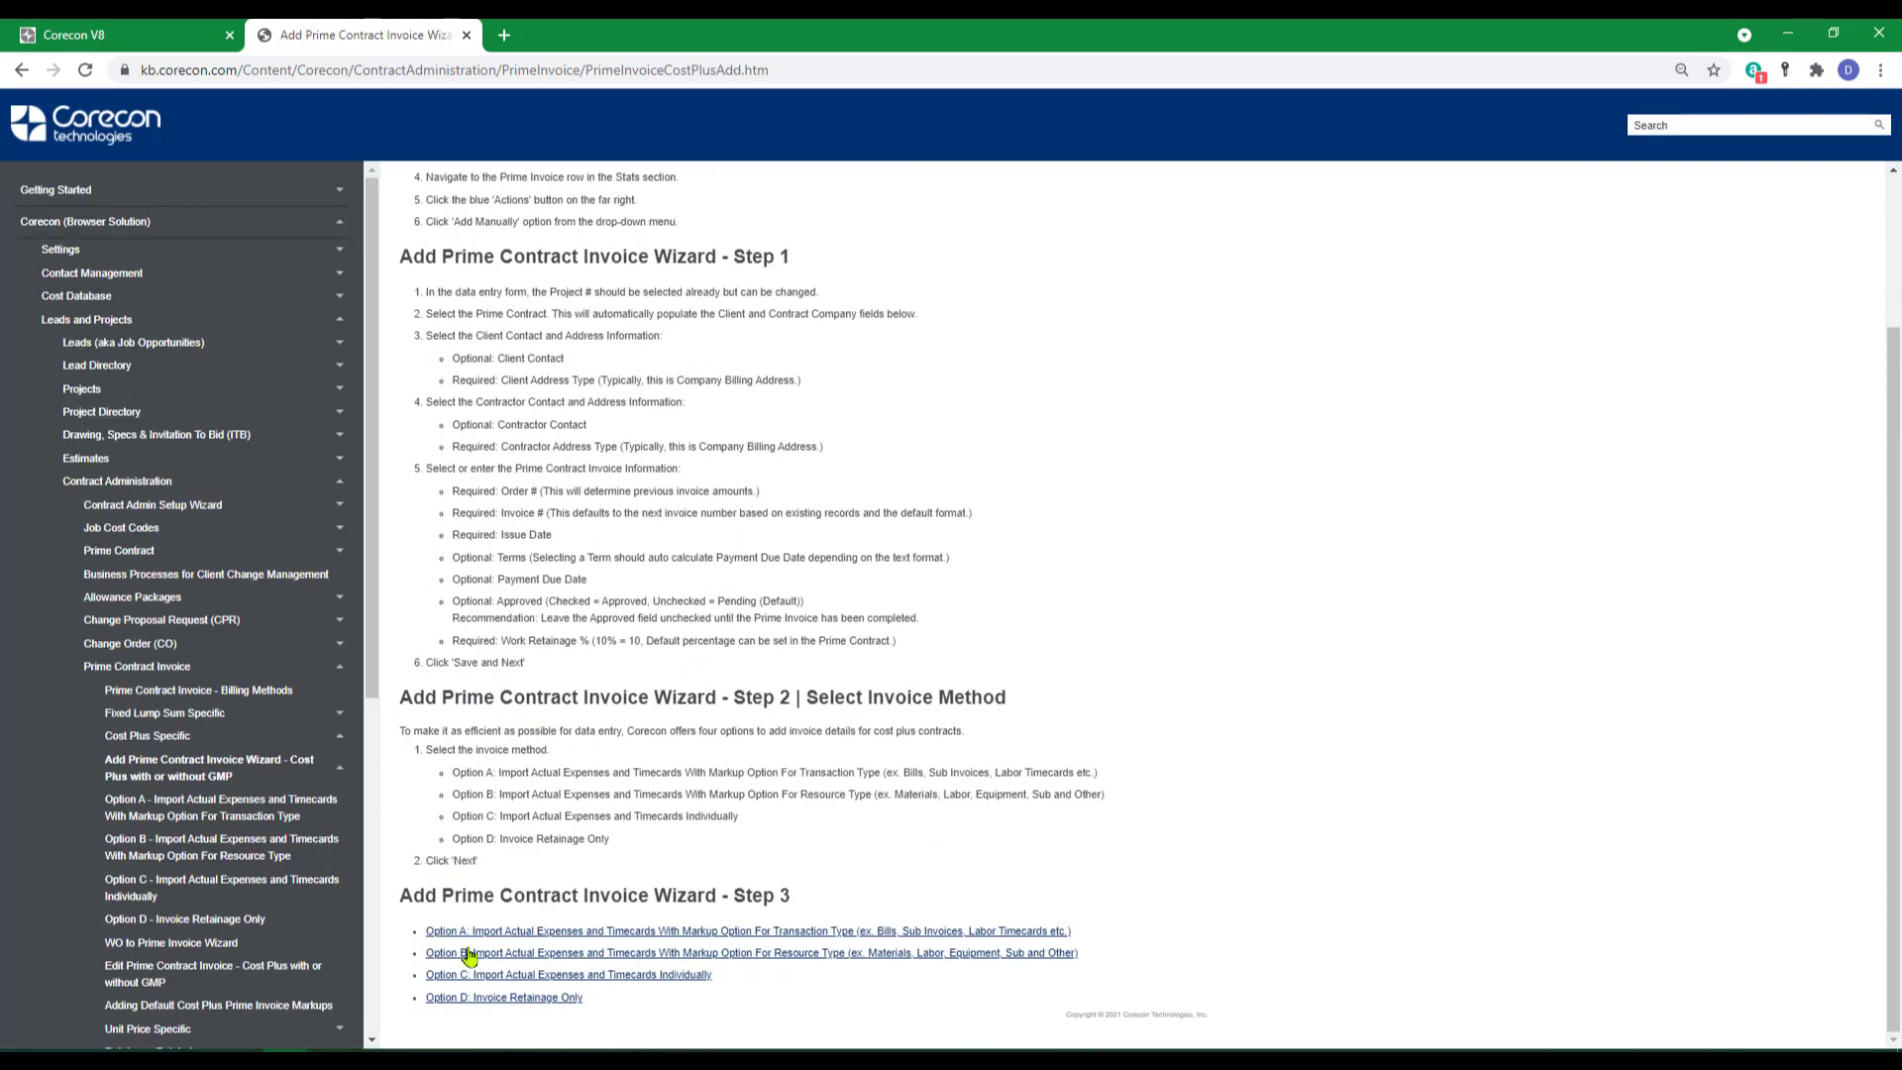